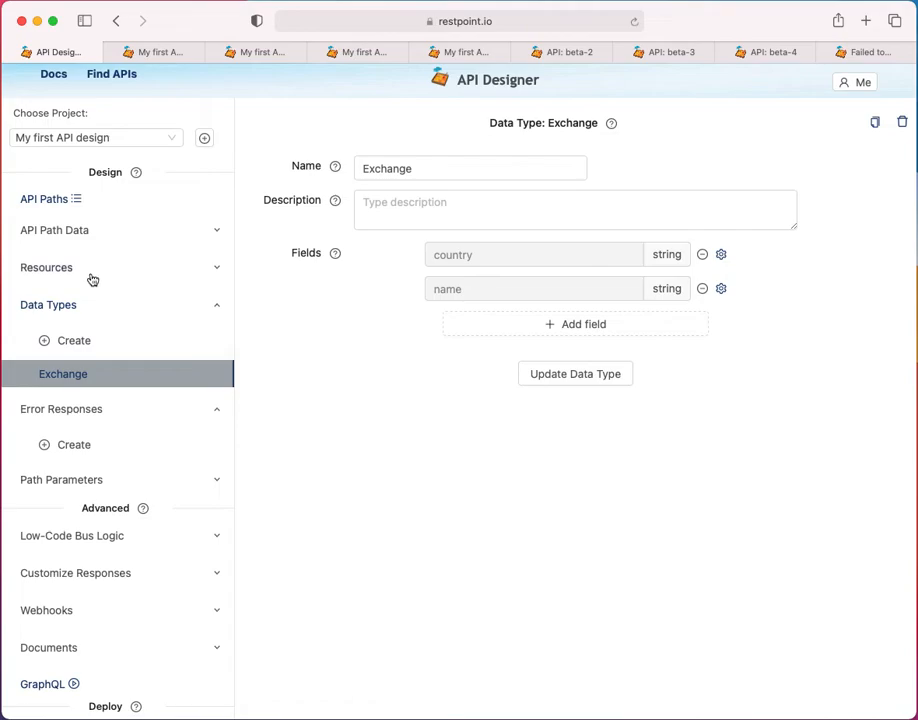
Show the project's API paths and check the error response choices for the stocks path
{"action": "left_click", "coordinate": [91, 278]}
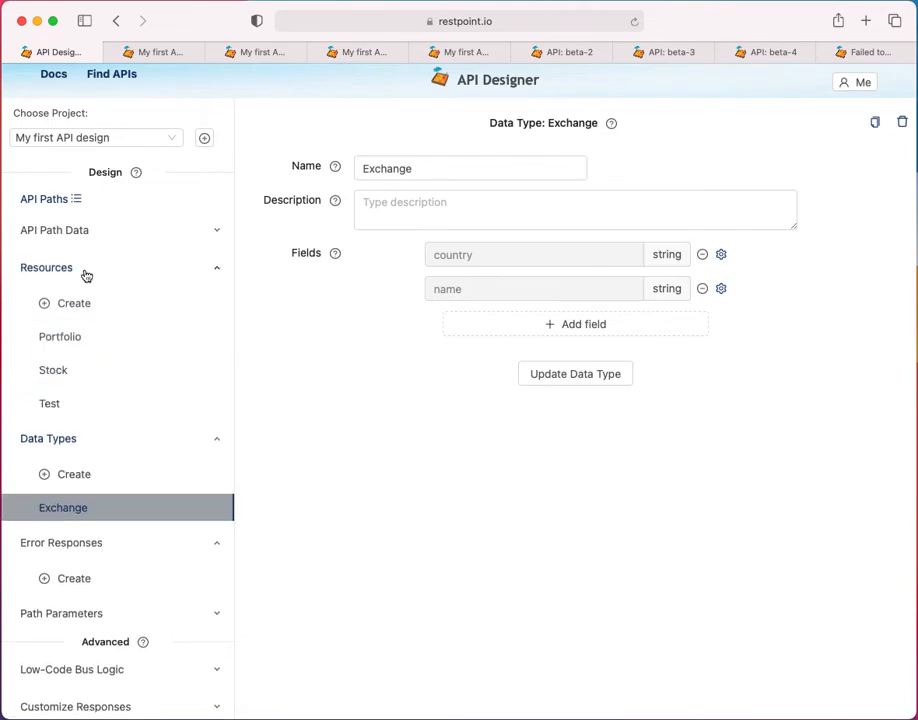
{"action": "left_click", "coordinate": [85, 275]}
{"action": "left_click", "coordinate": [73, 312]}
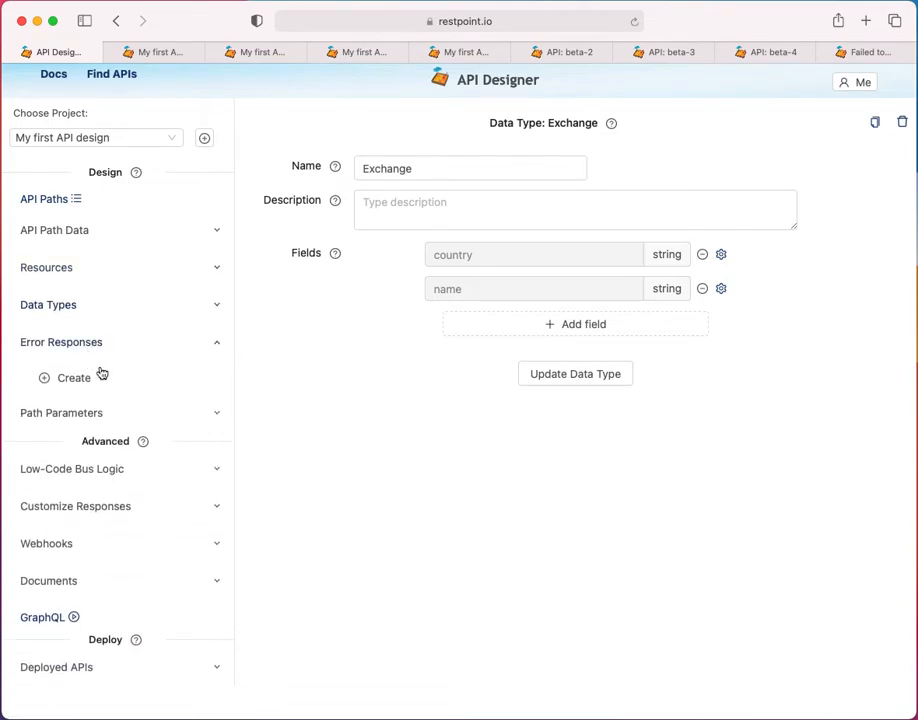
{"action": "left_click", "coordinate": [62, 202]}
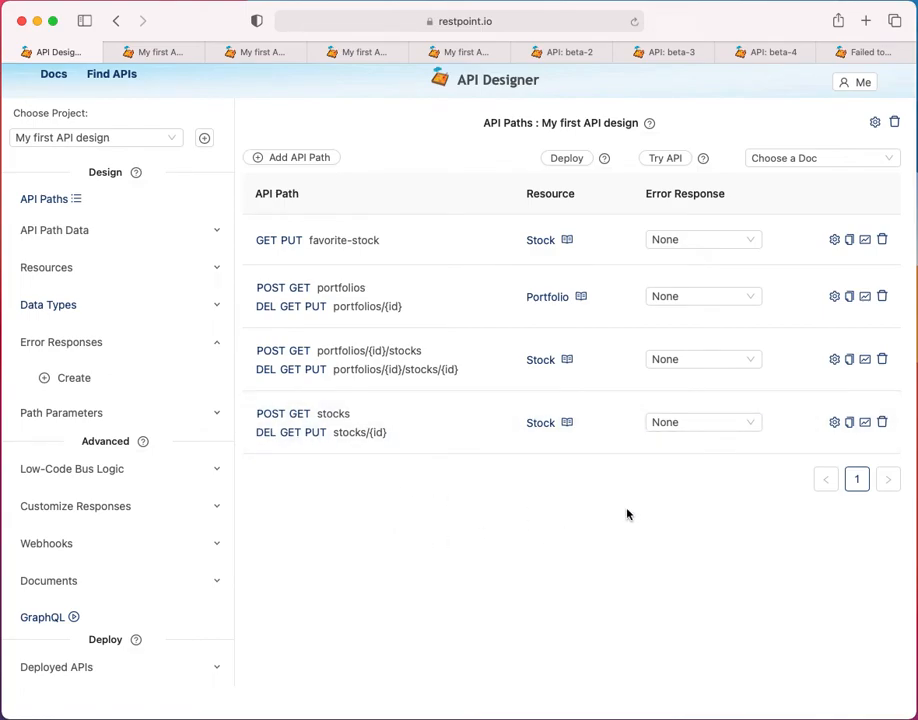
{"action": "left_click", "coordinate": [704, 433]}
{"action": "left_click", "coordinate": [703, 430]}
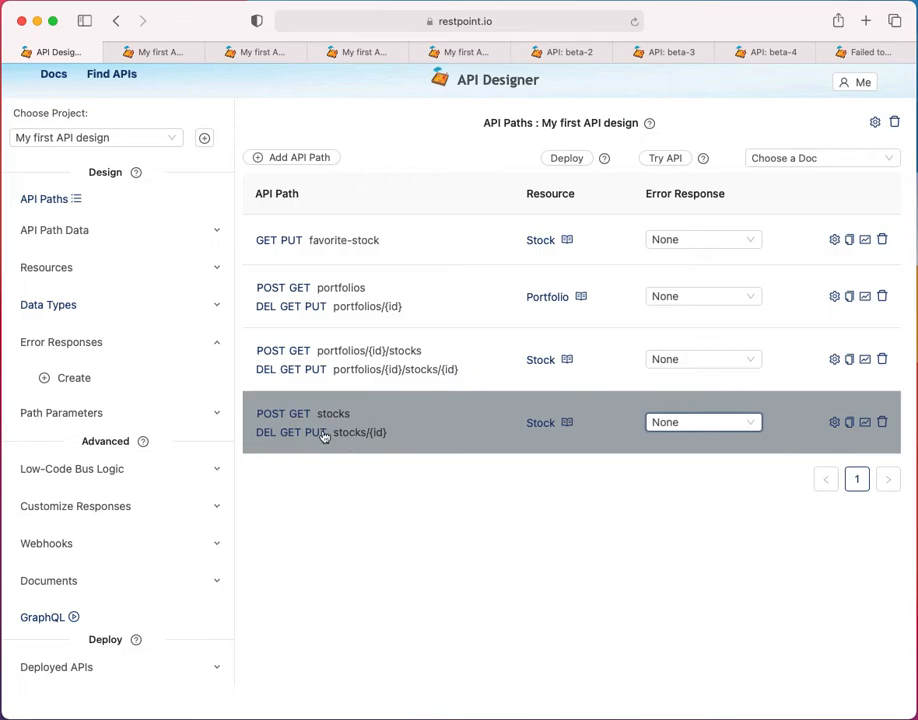
Review the settings of the stocks path's POST action, including its error response, and close them without saving
{"action": "left_click", "coordinate": [270, 420]}
{"action": "scroll", "coordinate": [369, 543], "scroll_direction": "down", "scroll_amount": 2}
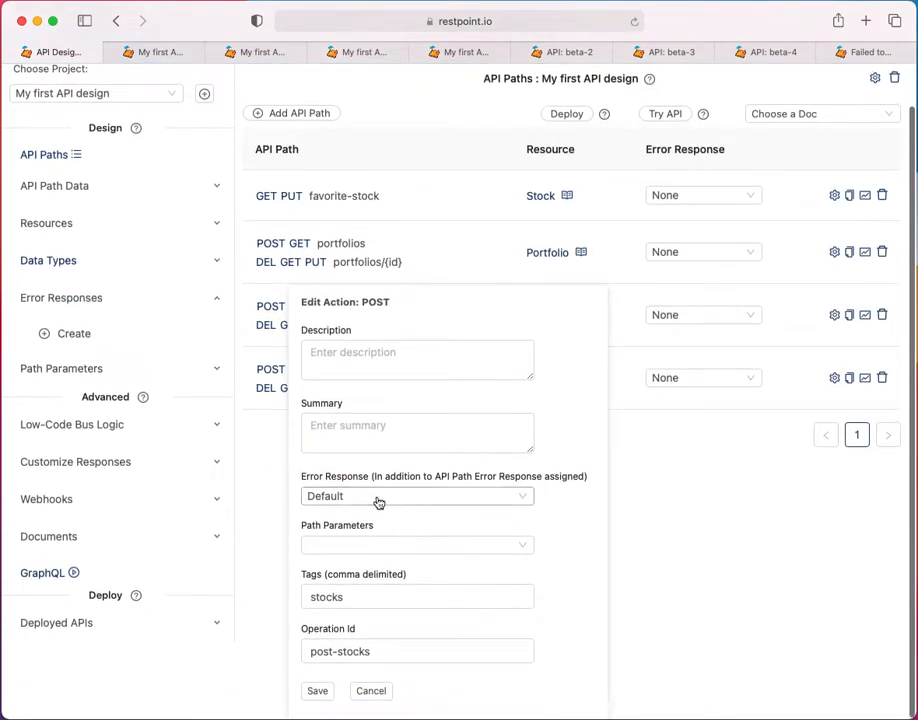
{"action": "left_click", "coordinate": [371, 690]}
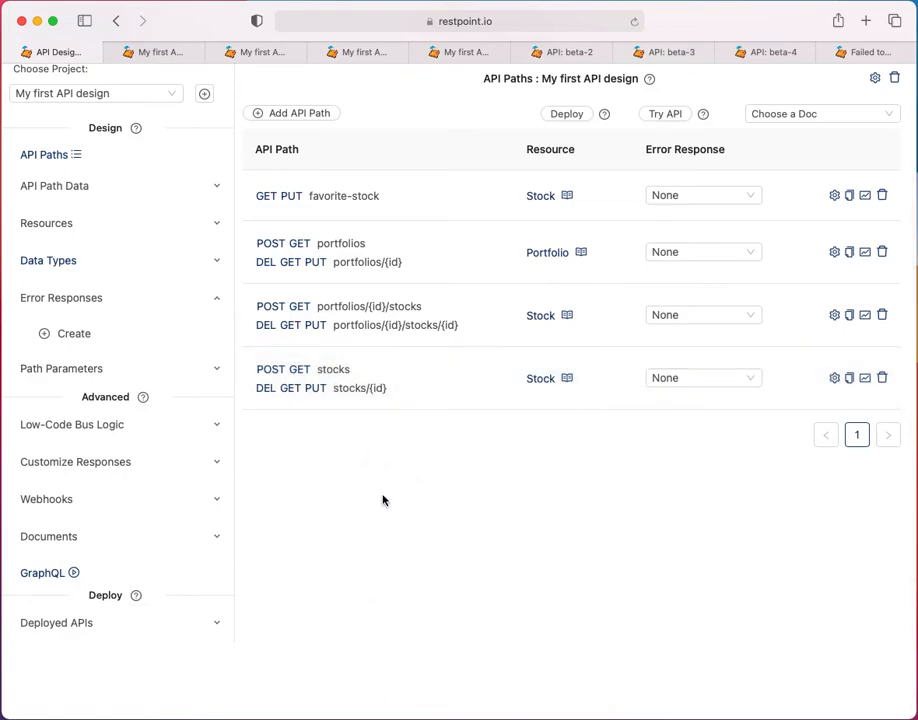
Start a new error response set named "Common Errors" with the description "Applies to all paths"
{"action": "left_click", "coordinate": [74, 334]}
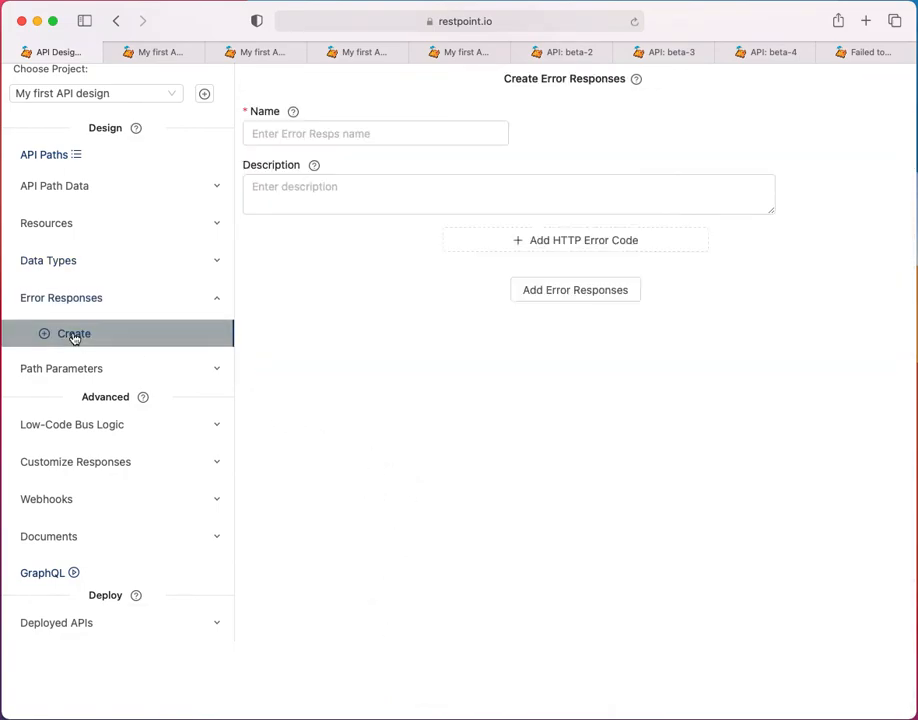
{"action": "left_click", "coordinate": [336, 135]}
{"action": "type", "text": "Common Errors"}
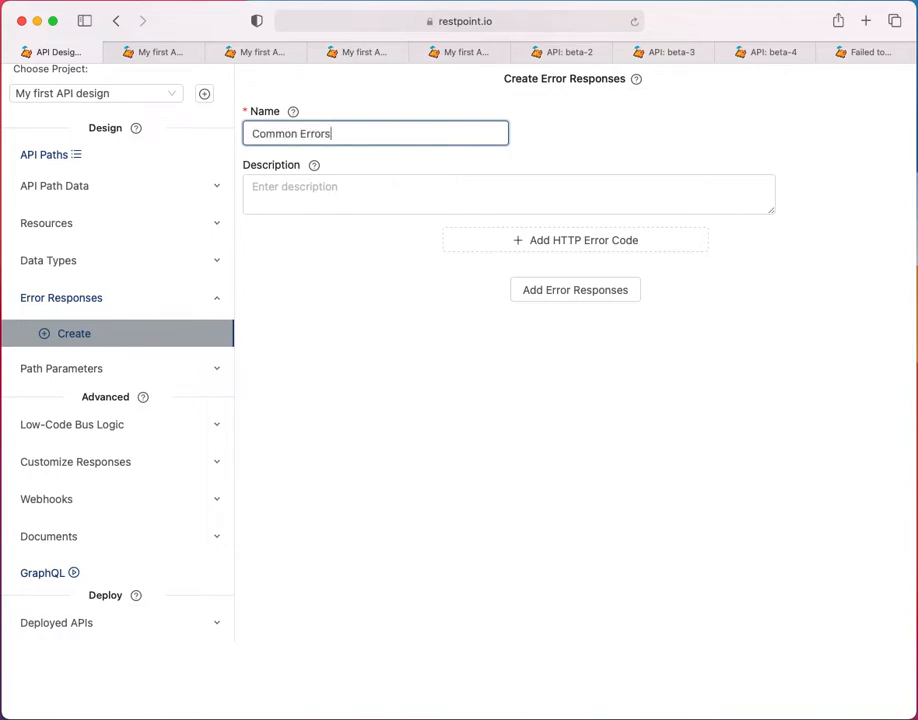
{"action": "left_click", "coordinate": [328, 184]}
{"action": "type", "text": "A"}
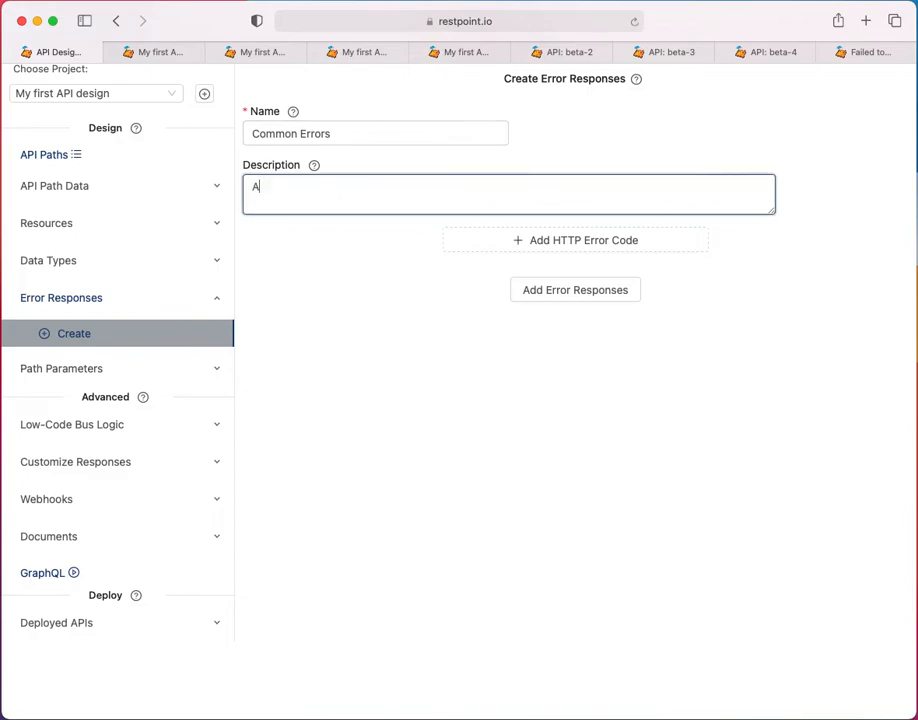
{"action": "type", "text": "pplies to all paths"}
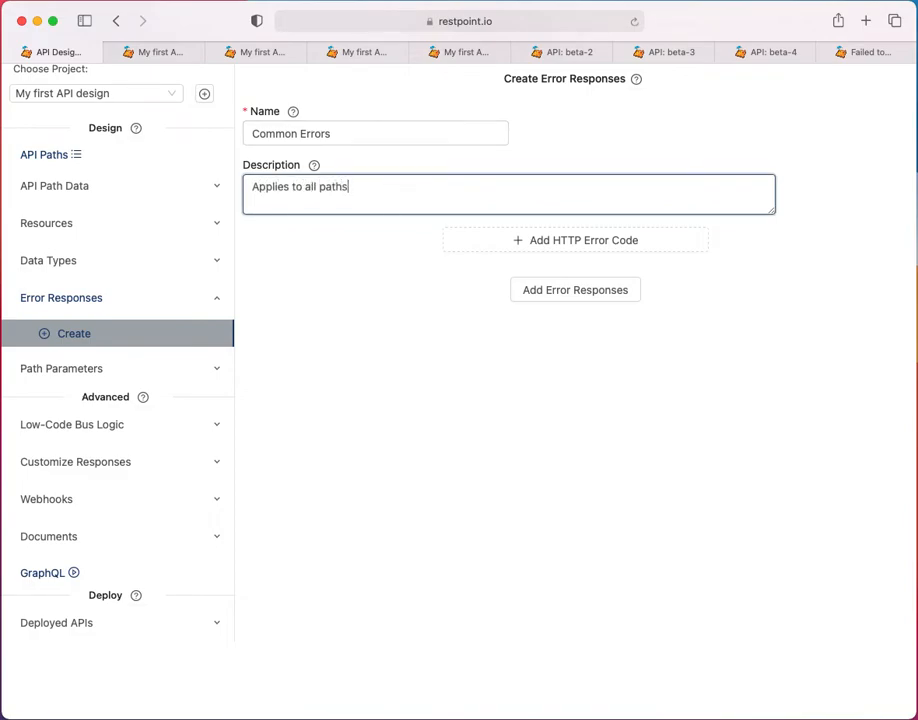
Add HTTP error code 500 to the Common Errors set
{"action": "left_click", "coordinate": [551, 242]}
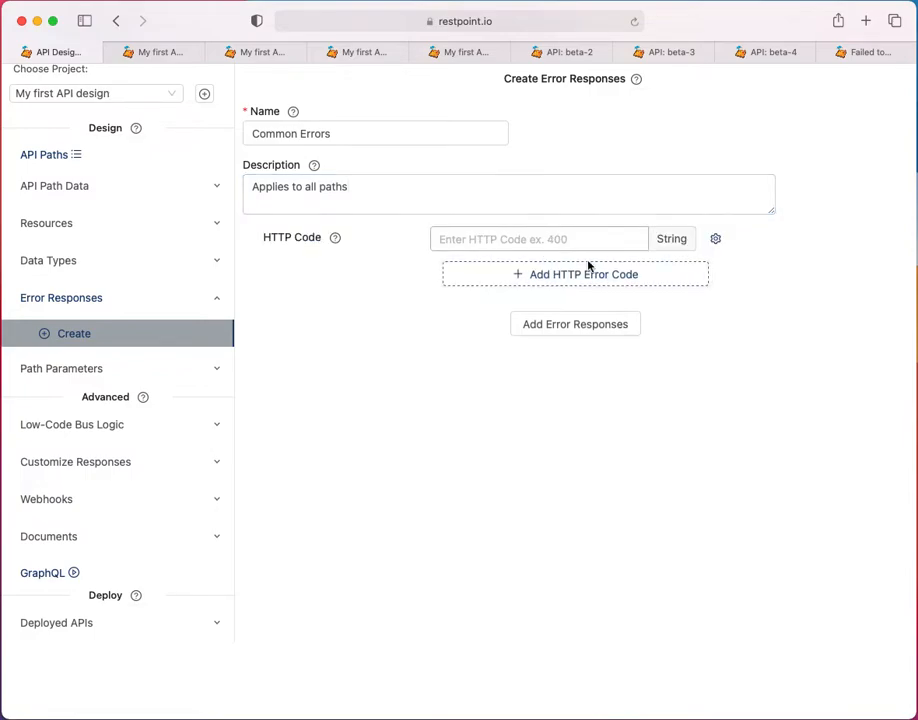
{"action": "left_click", "coordinate": [506, 241]}
{"action": "type", "text": "500"}
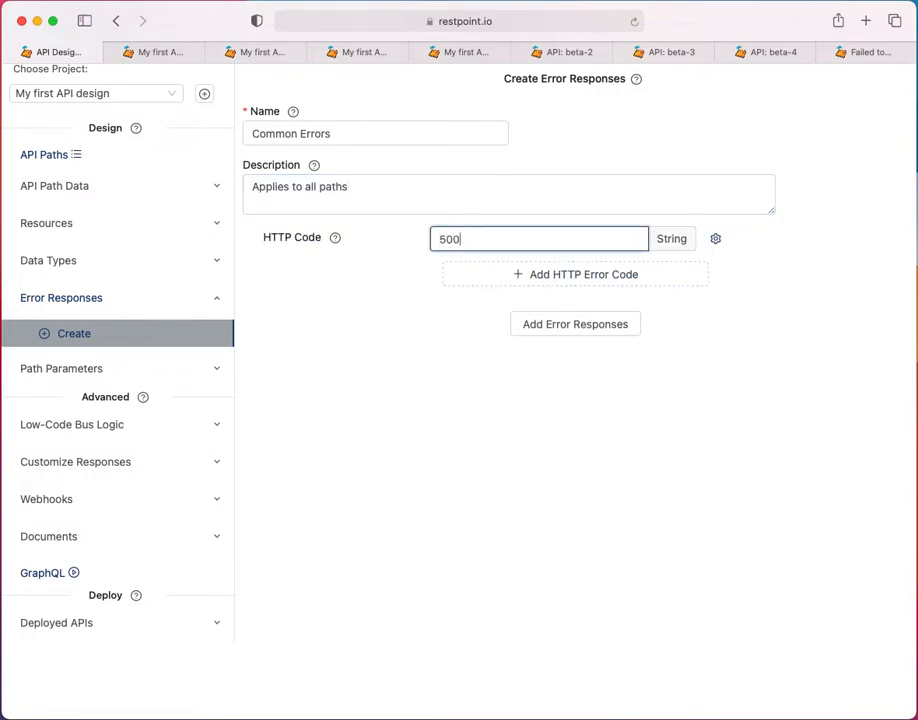
Describe the 500 code as "Whoops, an unexpected error has occurred, we are looking into it."
{"action": "left_click", "coordinate": [715, 239]}
{"action": "left_click", "coordinate": [388, 299]}
{"action": "type", "text": "Whoo"}
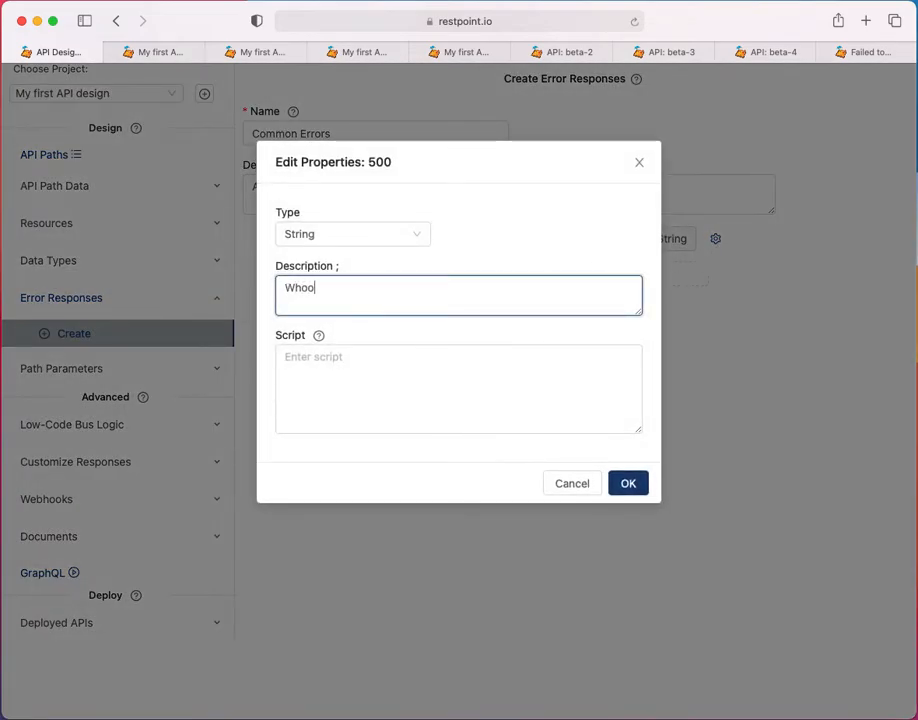
{"action": "type", "text": "ps, an error has"}
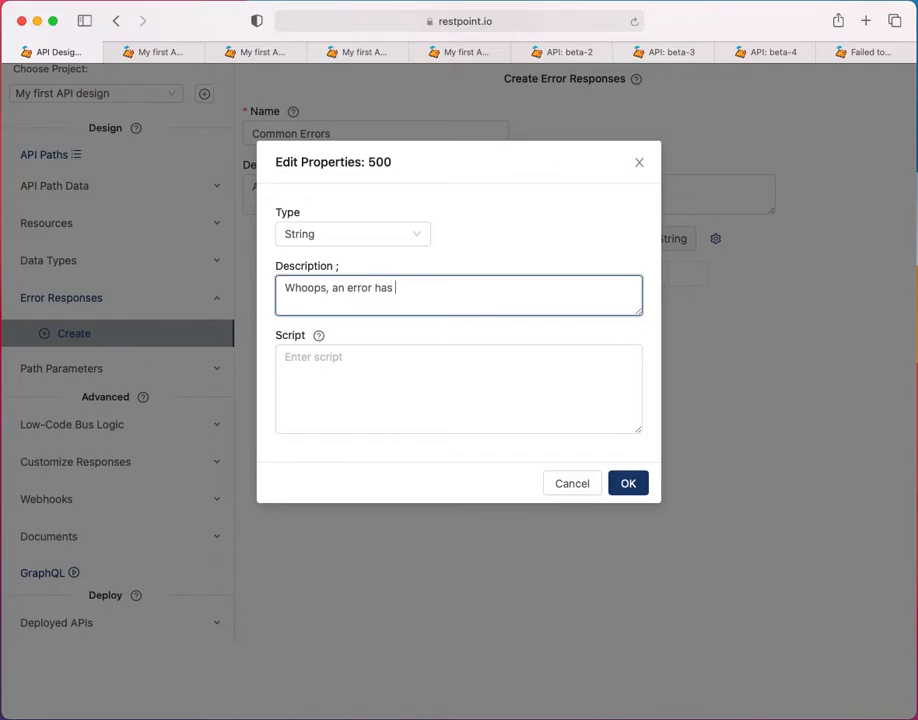
{"action": "key", "text": "BackSpace"}
{"action": "key", "text": "BackSpace"}
{"action": "key", "text": "BackSpace"}
{"action": "key", "text": "BackSpace"}
{"action": "key", "text": "BackSpace"}
{"action": "type", "text": "unexpected "}
{"action": "type", "text": "e"}
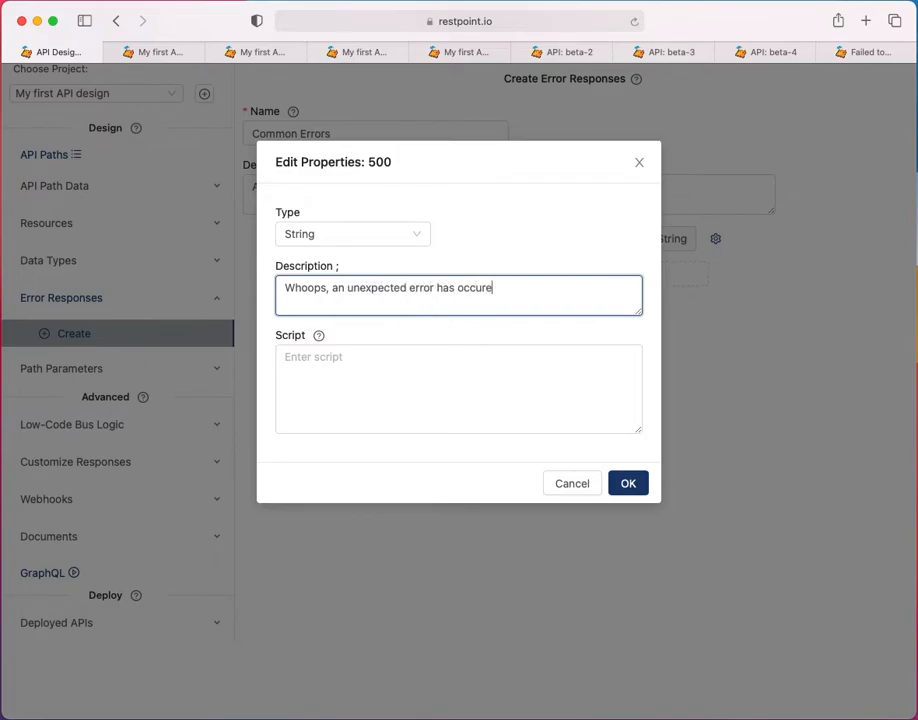
{"action": "type", "text": "rror has occurred, we are looking into it."}
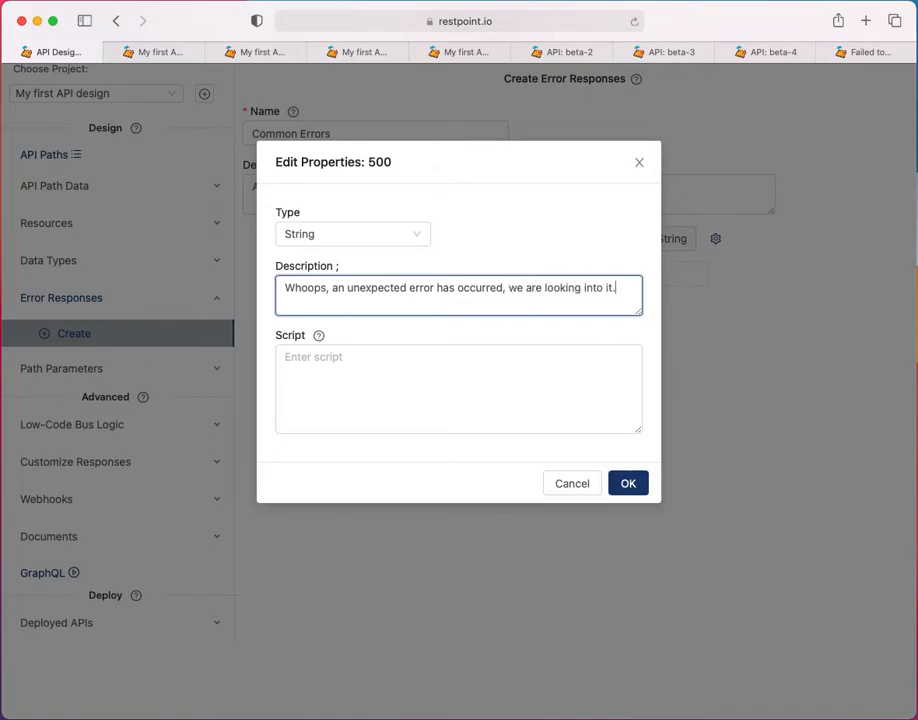
Reuse the 500 code's description text as its script, and save the Common Errors set to the project
{"action": "triple_click", "coordinate": [402, 290]}
{"action": "key", "text": "super+c"}
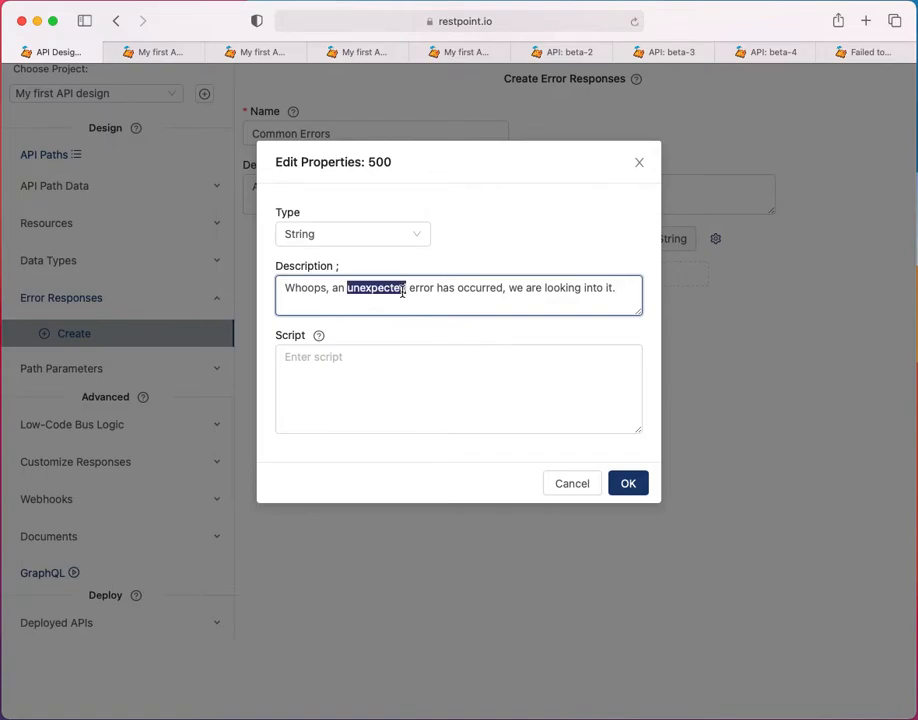
{"action": "left_click", "coordinate": [382, 370]}
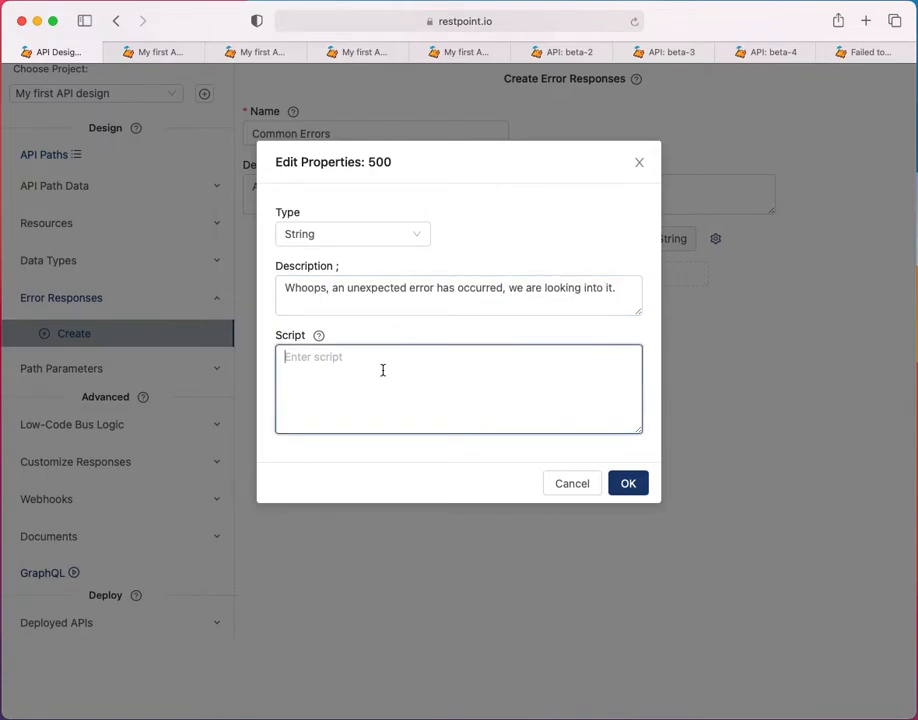
{"action": "key", "text": "super+v"}
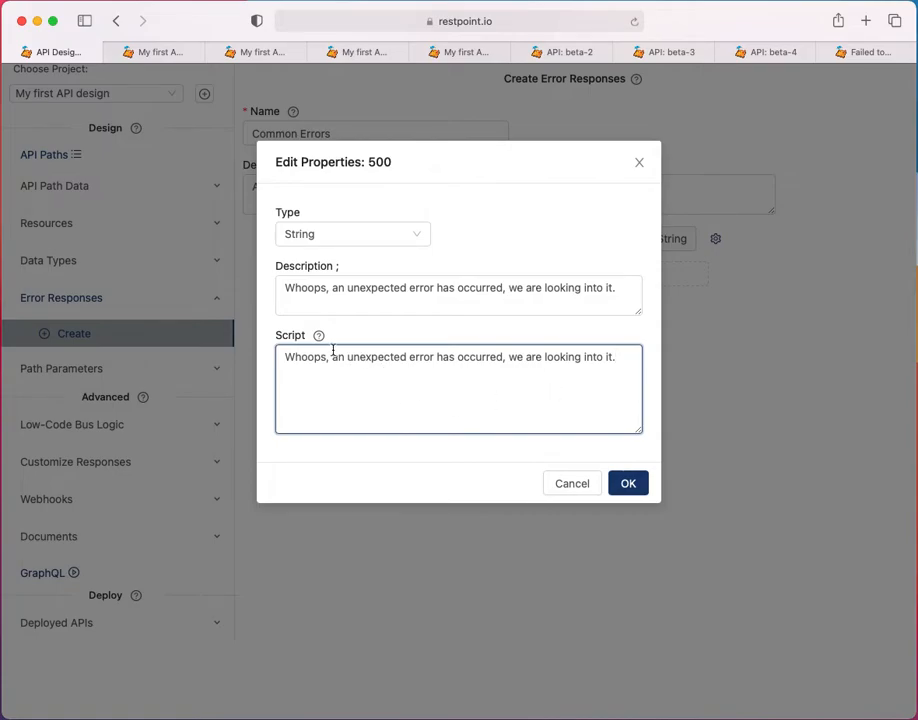
{"action": "mouse_move", "coordinate": [321, 342]}
{"action": "left_click", "coordinate": [628, 484]}
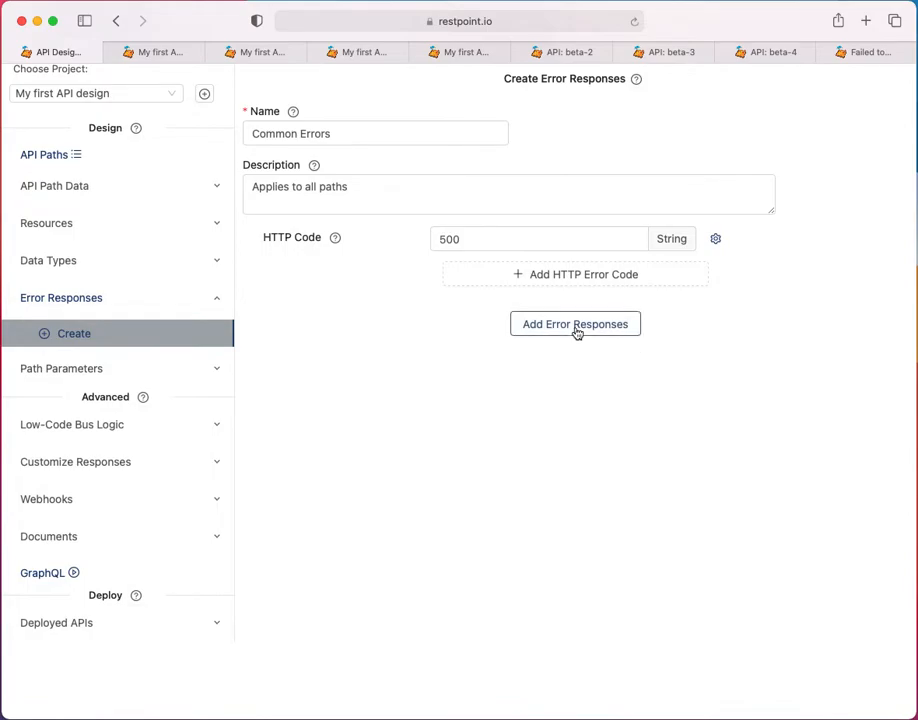
{"action": "left_click", "coordinate": [577, 325]}
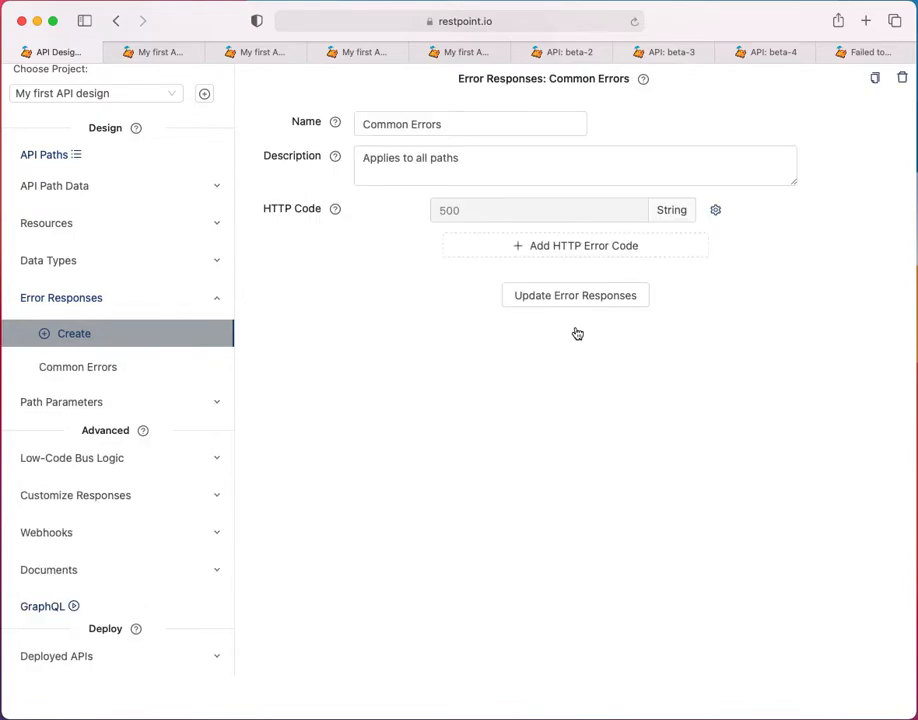
Start another error response set named "Find Specific Resource Error"
{"action": "left_click", "coordinate": [128, 340]}
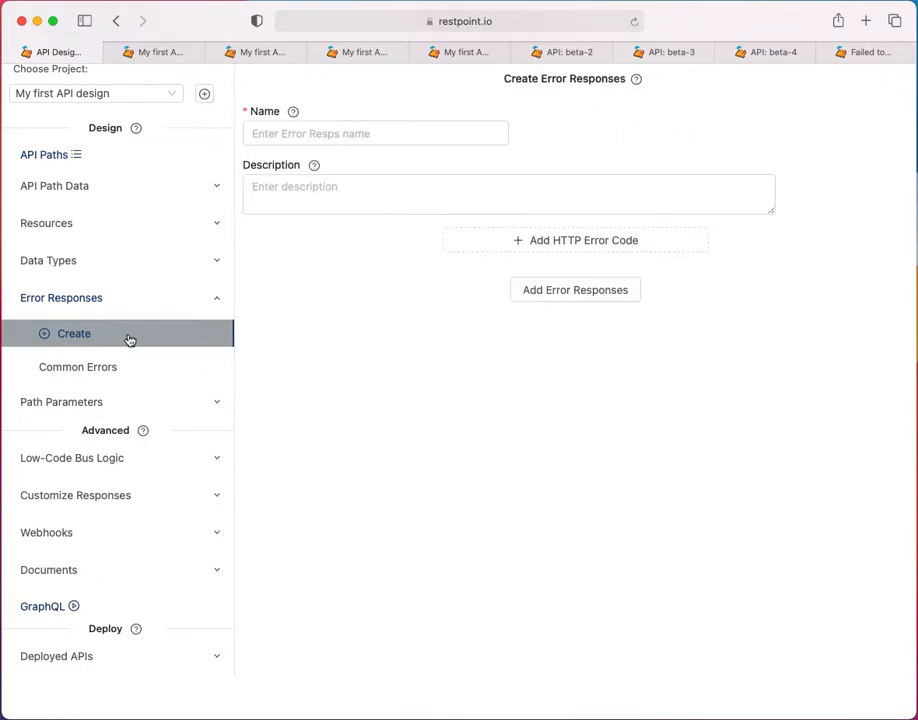
{"action": "left_click", "coordinate": [318, 138]}
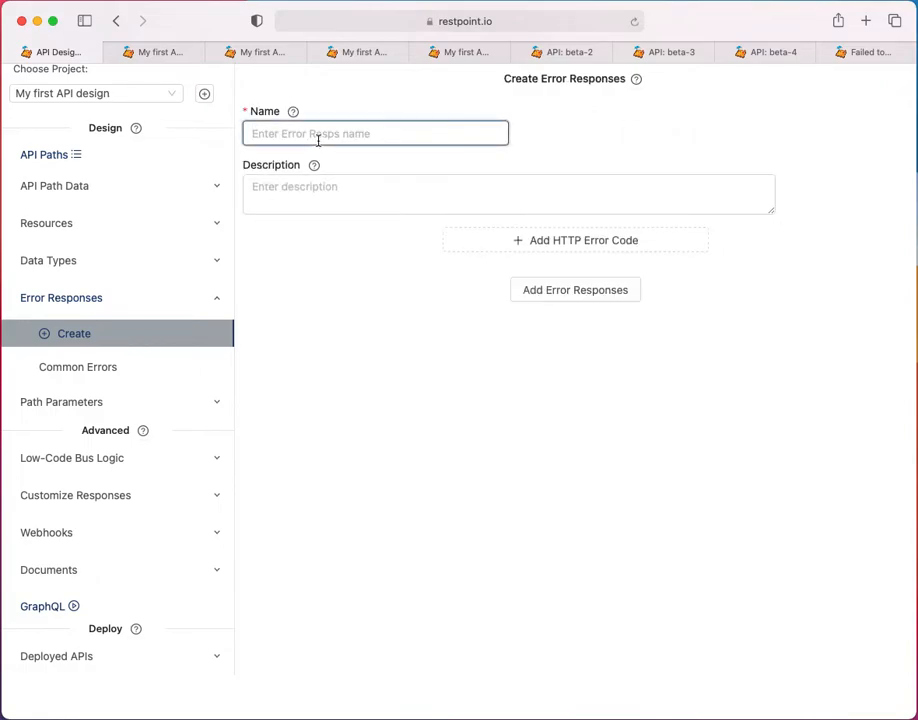
{"action": "type", "text": "F"}
{"action": "type", "text": "inding"}
{"action": "key", "text": "BackSpace"}
{"action": "key", "text": "BackSpace"}
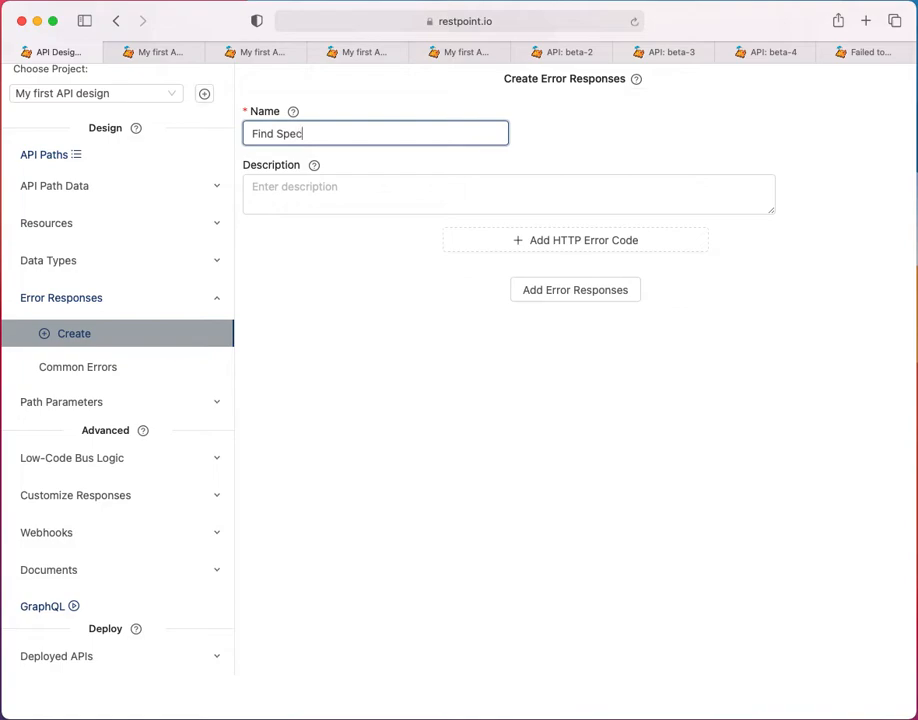
{"action": "type", "text": "Specific Resource Error"}
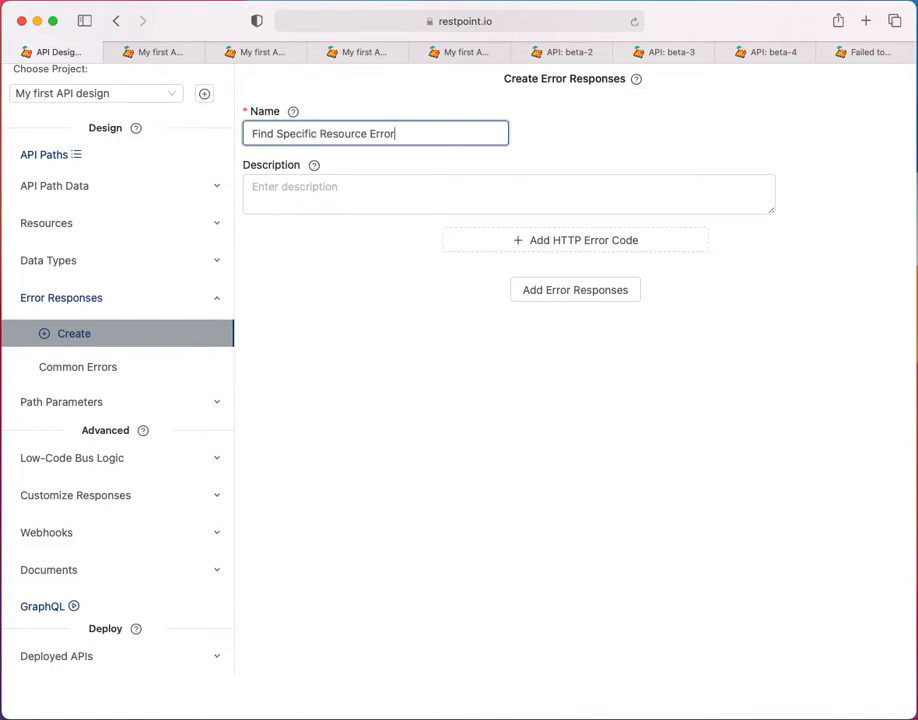
Describe the new set as "Applies to finding a resource by id, applied to get / put / delete by id."
{"action": "left_click", "coordinate": [381, 189]}
{"action": "type", "text": "Ap"}
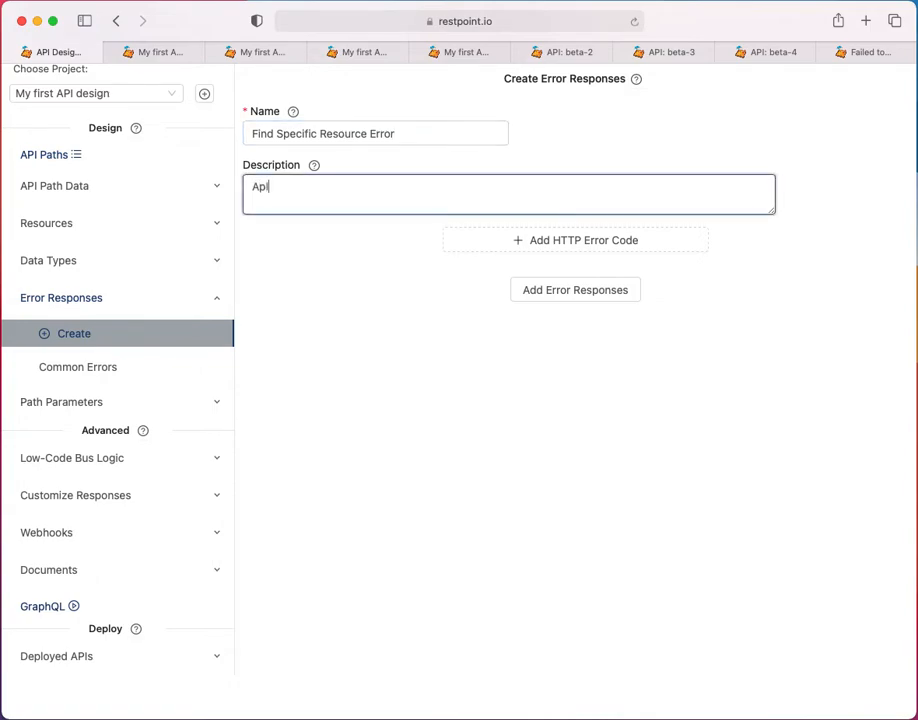
{"action": "type", "text": "plies to finding a "}
{"action": "type", "text": "erso"}
{"action": "key", "text": "BackSpace"}
{"action": "key", "text": "BackSpace"}
{"action": "key", "text": "BackSpace"}
{"action": "key", "text": "BackSpace"}
{"action": "type", "text": "source by id, ap"}
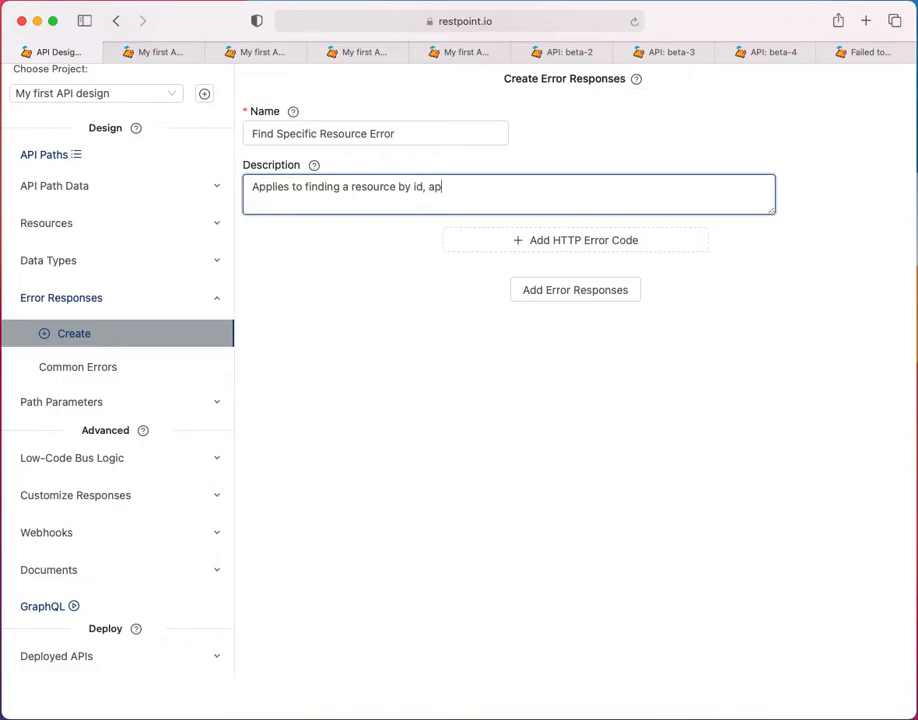
{"action": "type", "text": "plied to get / delete"}
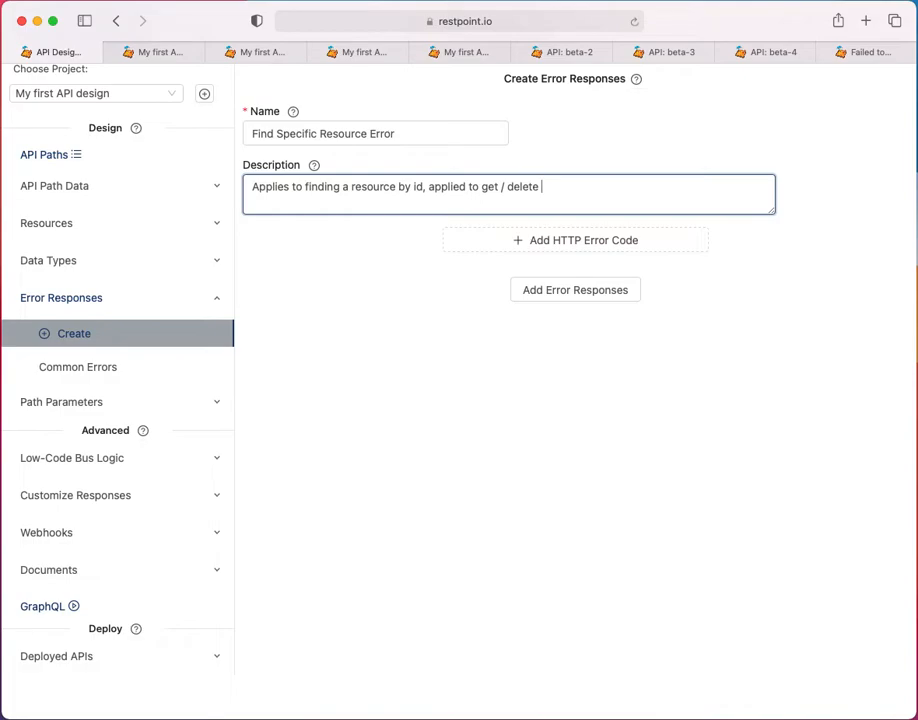
{"action": "type", "text": "by id."}
{"action": "left_click", "coordinate": [505, 187]}
{"action": "type", "text": "put /"}
Add HTTP error code 404 with the description "Could not find the specified resource"
{"action": "left_click", "coordinate": [559, 242]}
{"action": "left_click", "coordinate": [505, 245]}
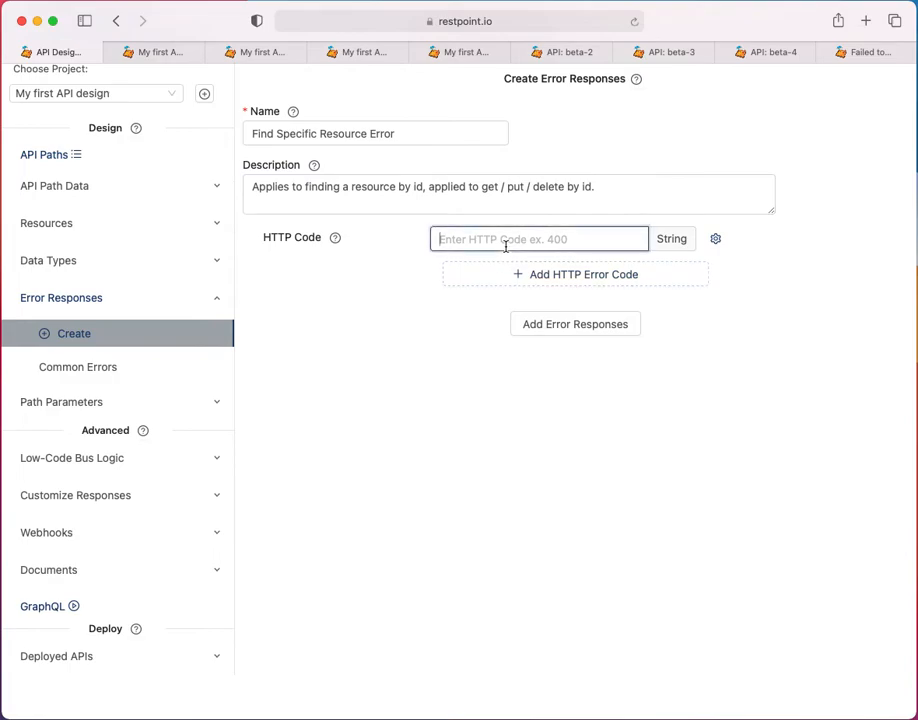
{"action": "type", "text": "404"}
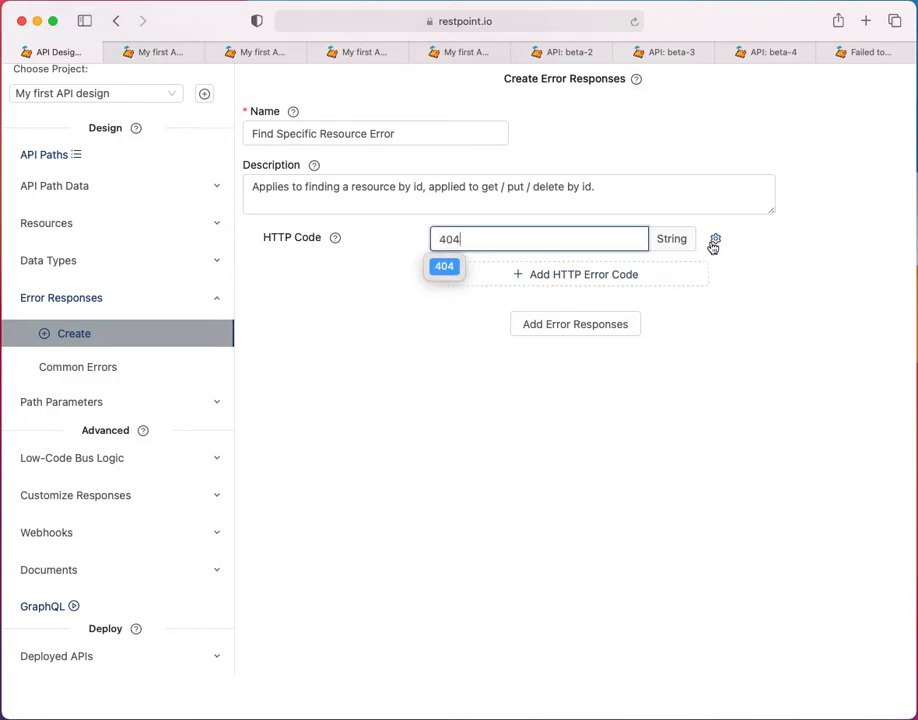
{"action": "left_click", "coordinate": [715, 239]}
{"action": "left_click", "coordinate": [403, 292]}
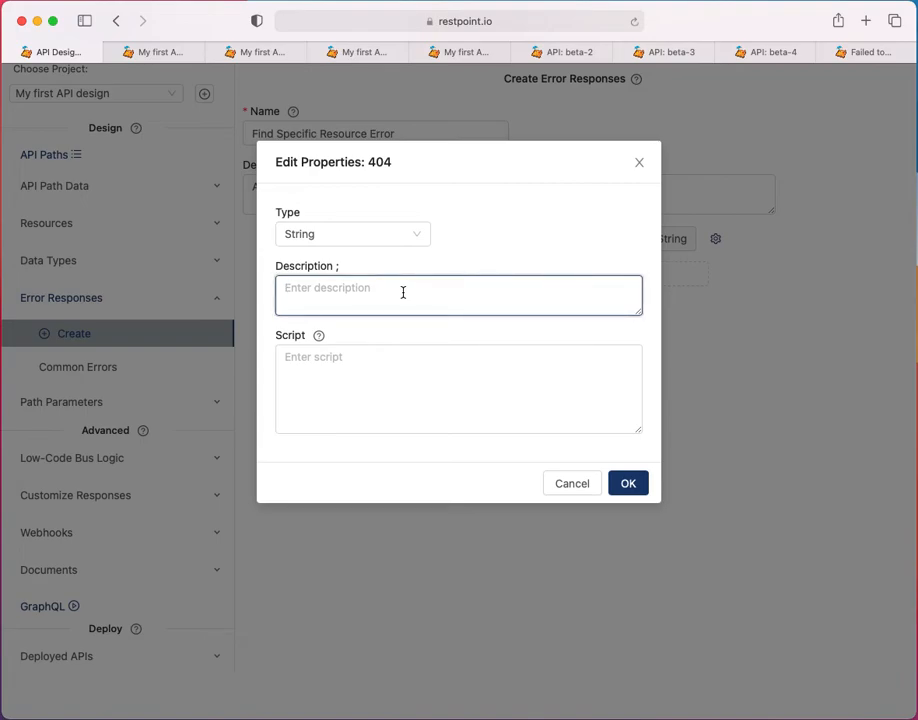
{"action": "type", "text": "Could not find the speci"}
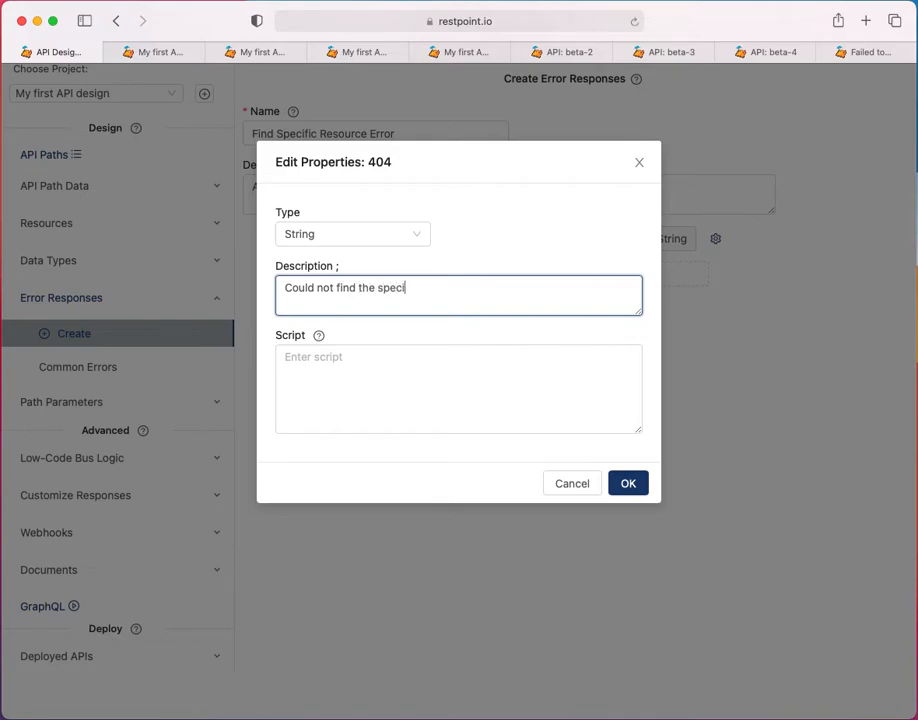
{"action": "type", "text": "fied resou"}
Reuse the 404 code's description text as its script, and save the Find Specific Resource Error set to the project
{"action": "triple_click", "coordinate": [419, 289]}
{"action": "key", "text": "super+c"}
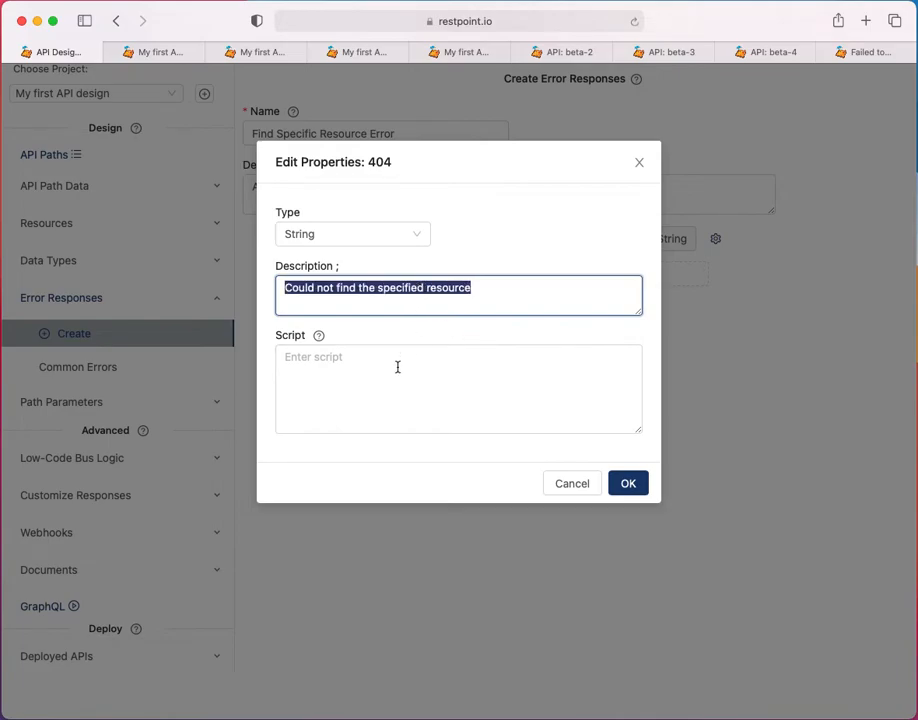
{"action": "left_click", "coordinate": [385, 377]}
{"action": "key", "text": "super+v"}
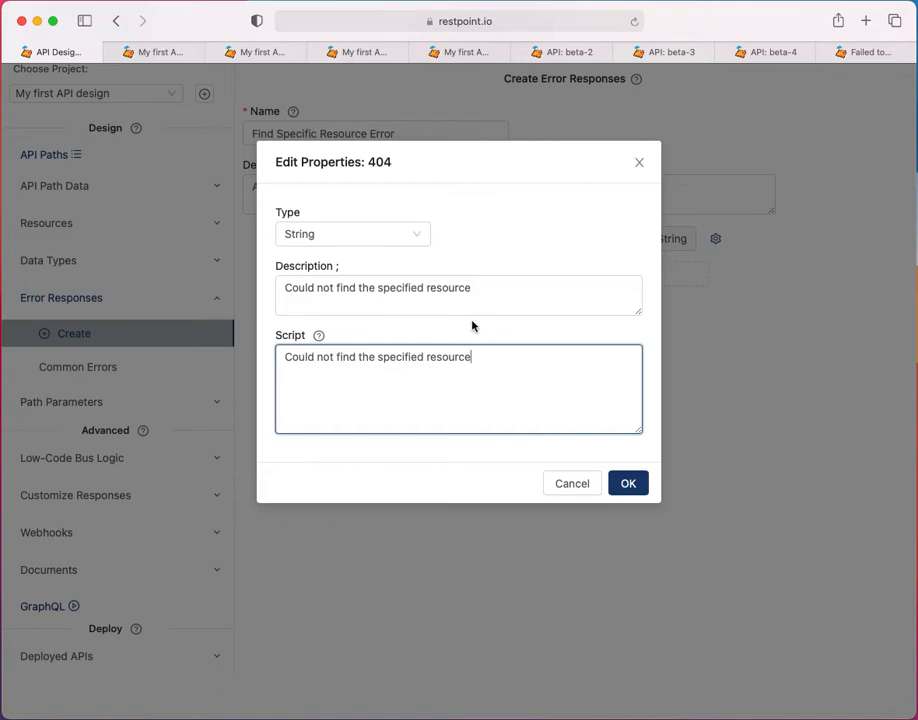
{"action": "left_click", "coordinate": [628, 483]}
{"action": "left_click", "coordinate": [569, 331]}
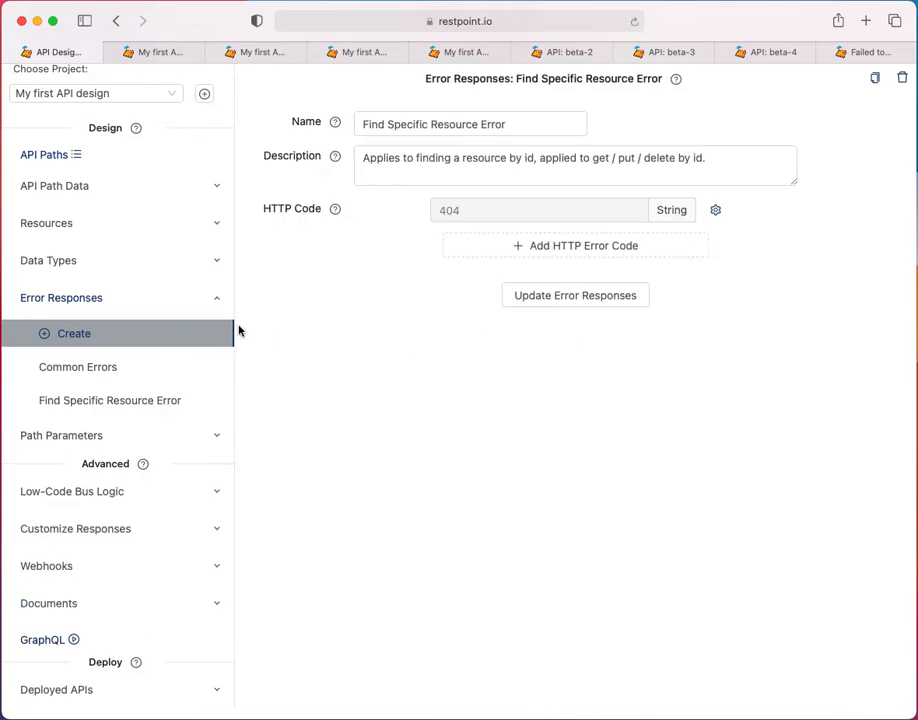
Assign the Common Errors error response to the stocks API path in the project's API path list
{"action": "left_click", "coordinate": [75, 159]}
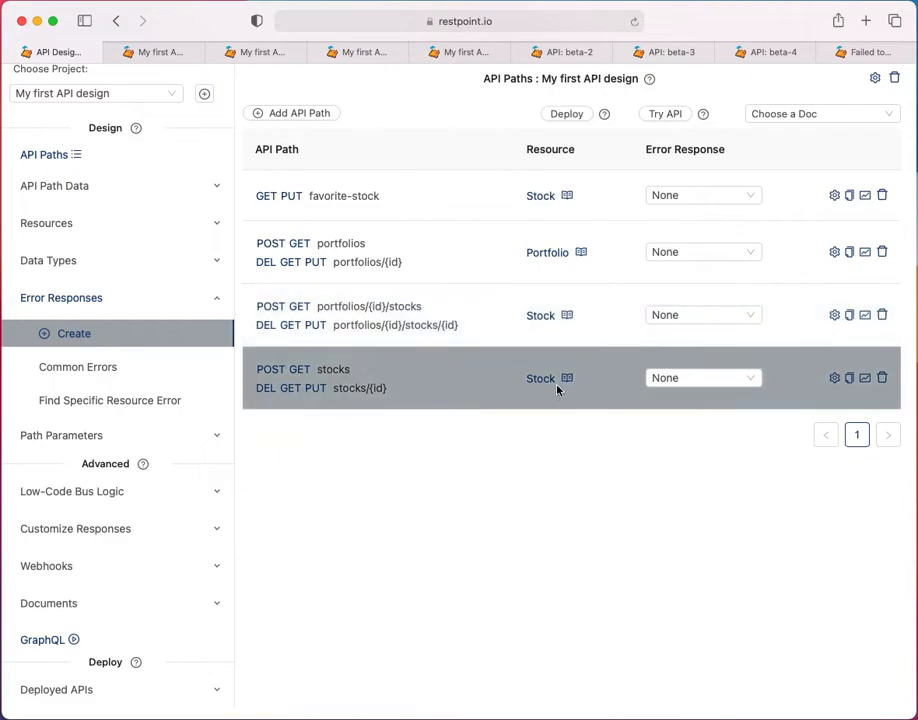
{"action": "left_click", "coordinate": [679, 381]}
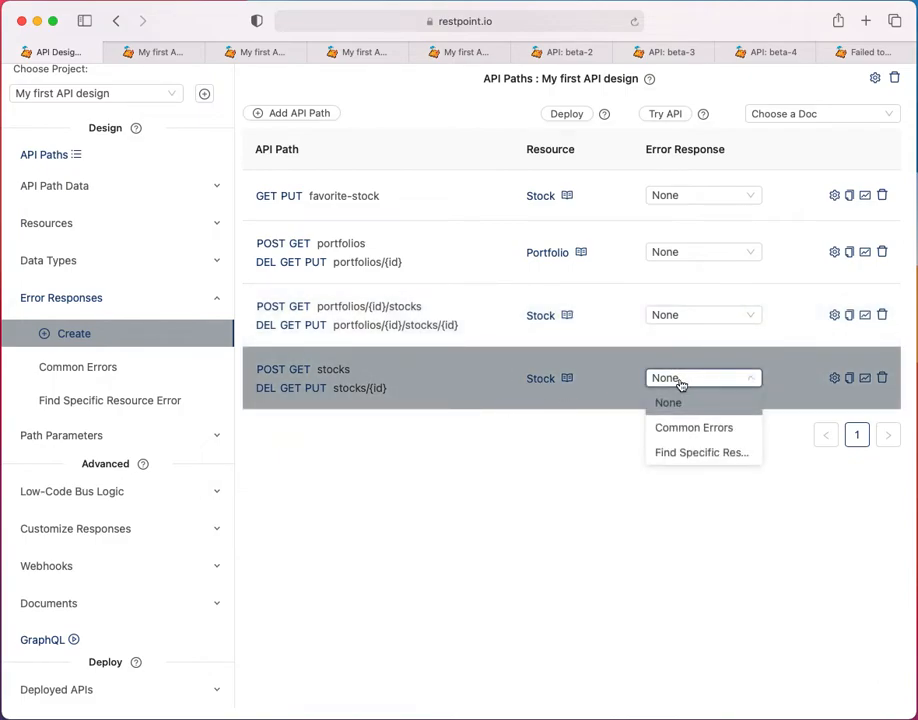
{"action": "left_click", "coordinate": [688, 428]}
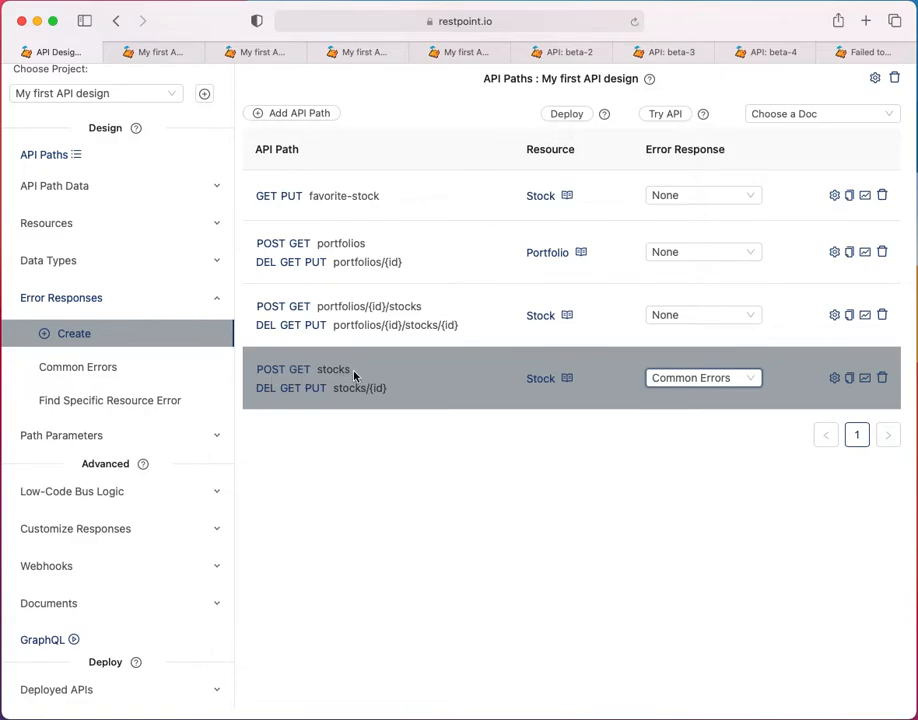
Set the DEL action of stocks/{id} to additionally use the Find Specific Resource Error response, then save and close the action editor
{"action": "left_click", "coordinate": [266, 396]}
{"action": "left_click", "coordinate": [399, 568]}
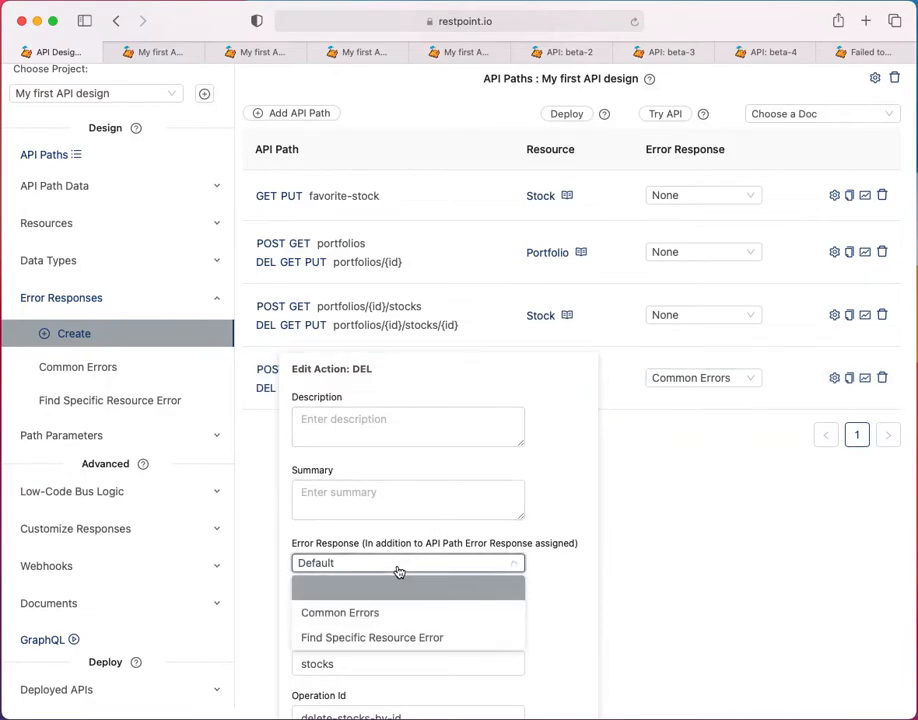
{"action": "left_click", "coordinate": [384, 637]}
{"action": "scroll", "coordinate": [447, 517], "scroll_direction": "down", "scroll_amount": 2}
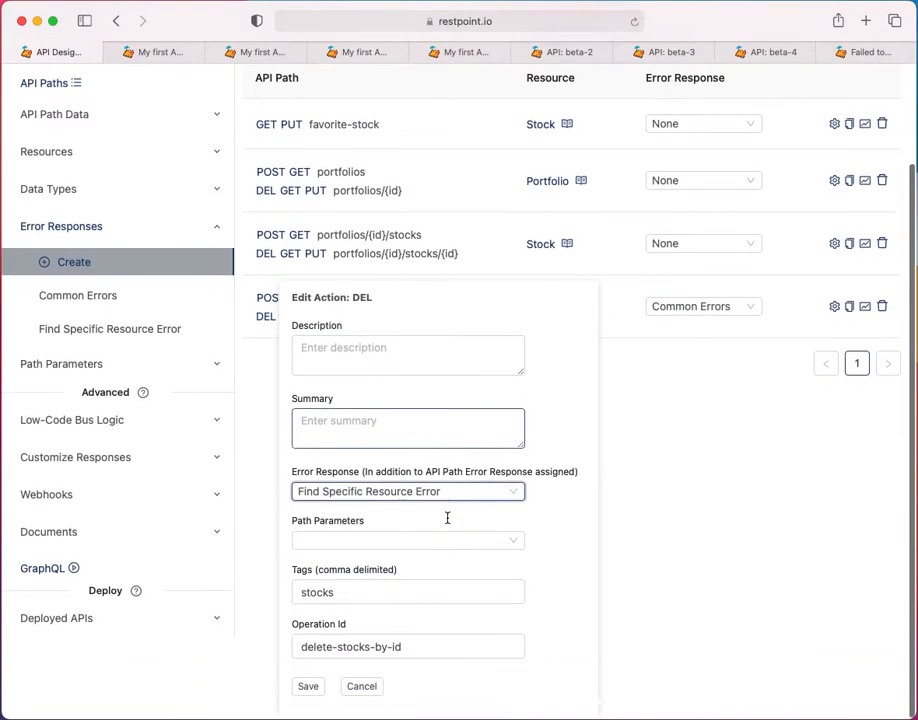
{"action": "left_click", "coordinate": [308, 687]}
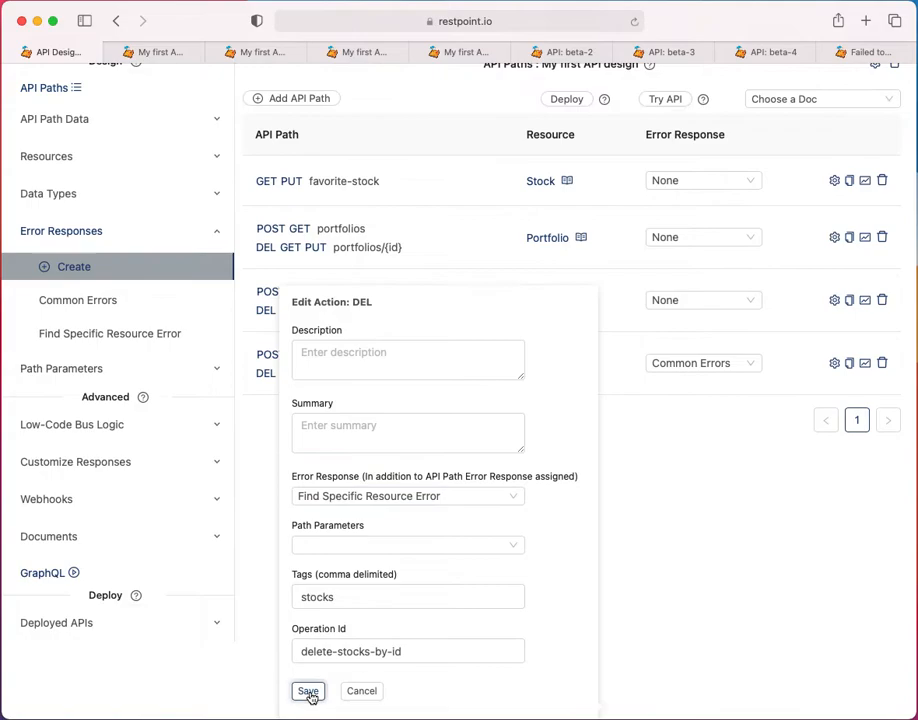
{"action": "left_click", "coordinate": [362, 691]}
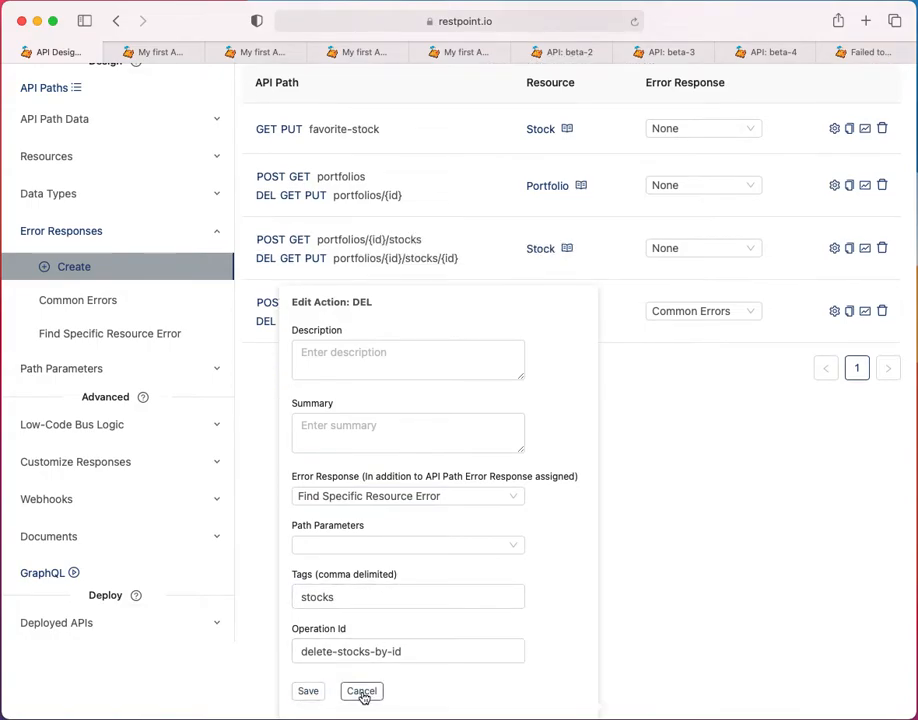
Give the GET action of stocks/{id} the additional Find Specific Resource Error response, then save and close its editor
{"action": "left_click", "coordinate": [288, 321]}
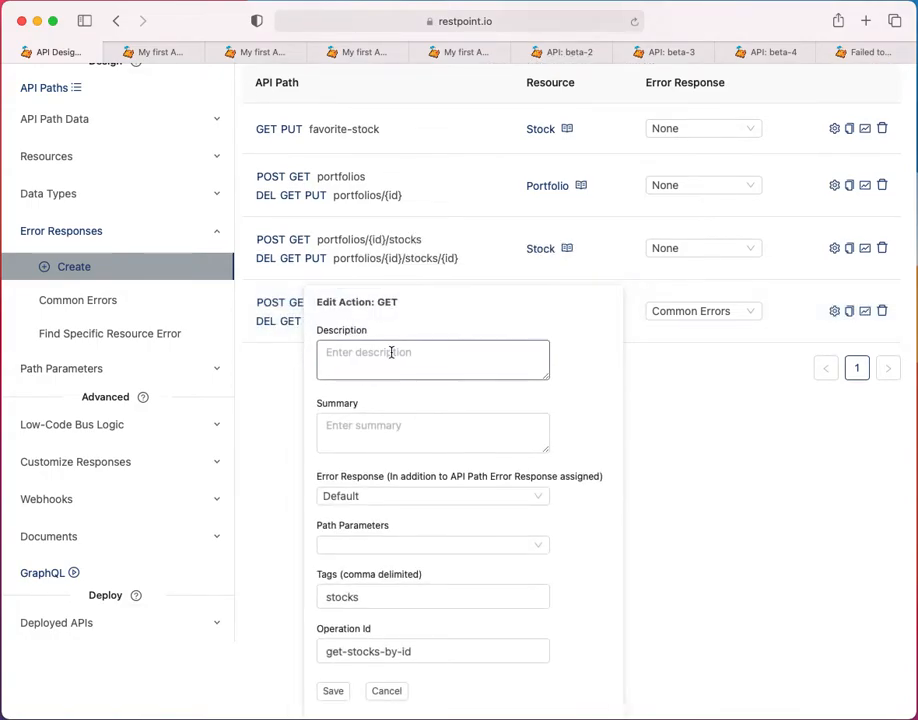
{"action": "left_click", "coordinate": [375, 497]}
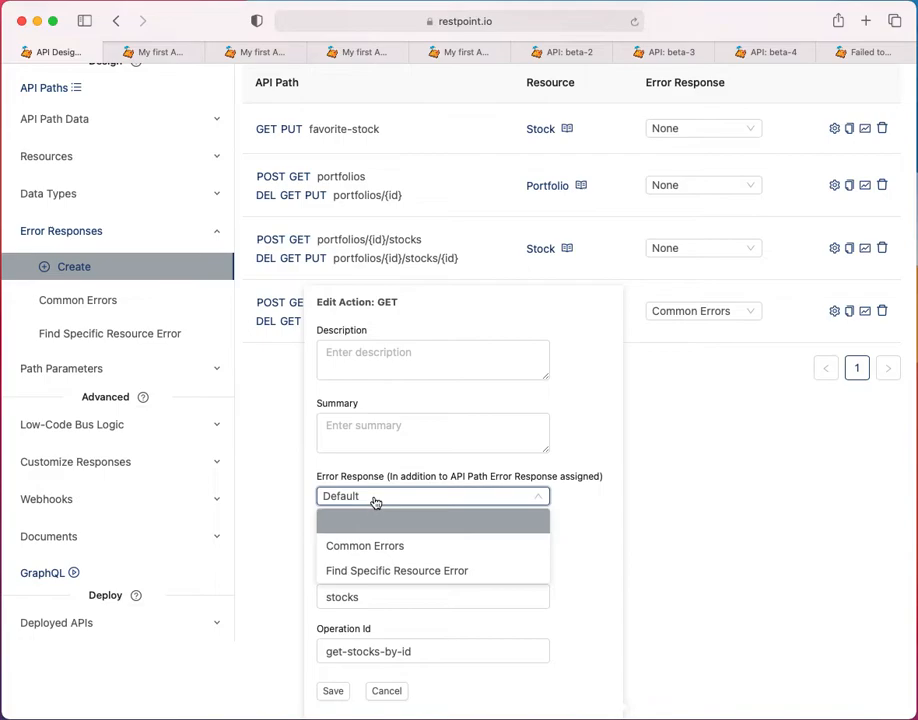
{"action": "left_click", "coordinate": [376, 571]}
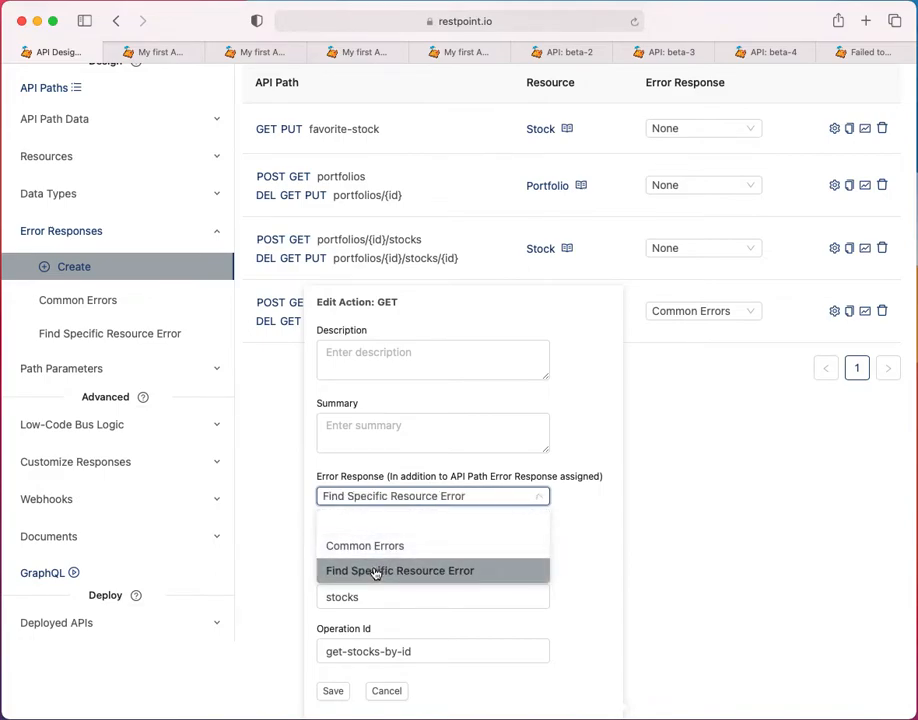
{"action": "left_click", "coordinate": [333, 691]}
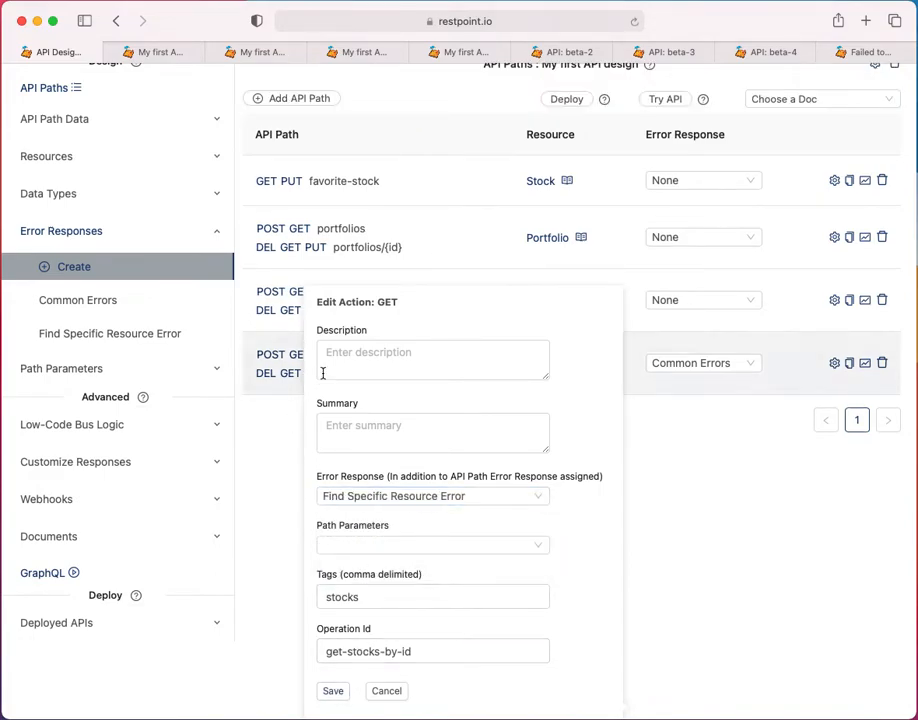
{"action": "left_click", "coordinate": [386, 691]}
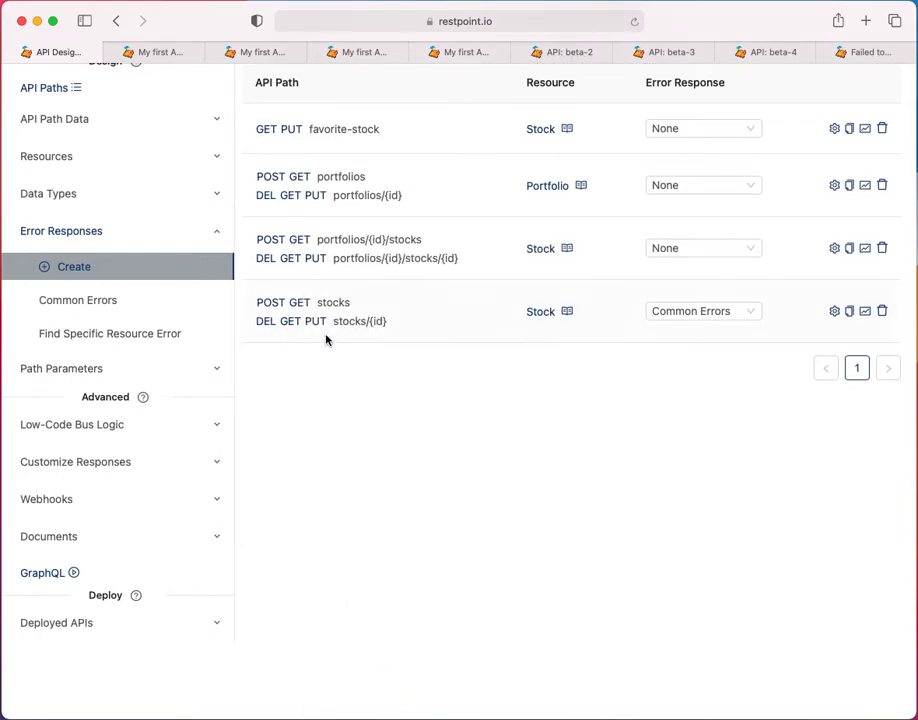
Add the Find Specific Resource Error response to the PUT action of stocks/{id}, saving and closing its editor
{"action": "left_click", "coordinate": [317, 321]}
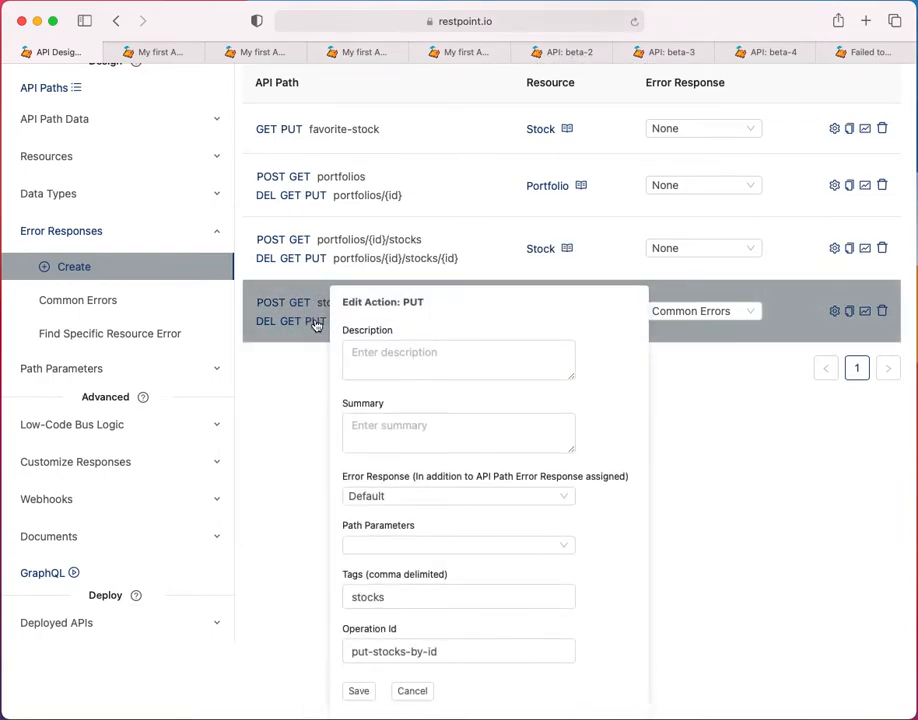
{"action": "left_click", "coordinate": [406, 494]}
{"action": "left_click", "coordinate": [405, 567]}
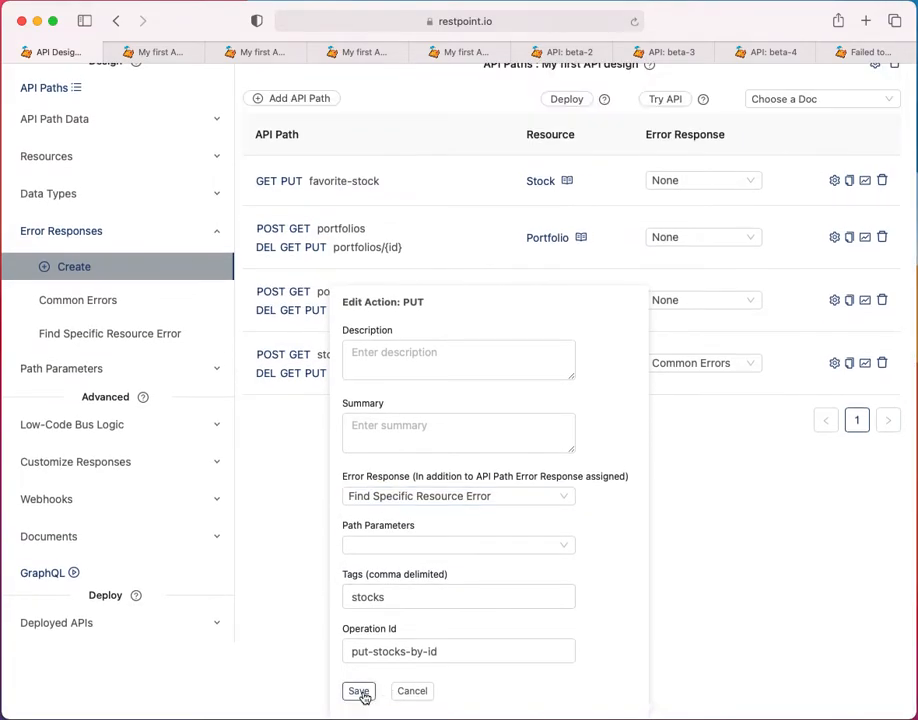
{"action": "left_click", "coordinate": [412, 691]}
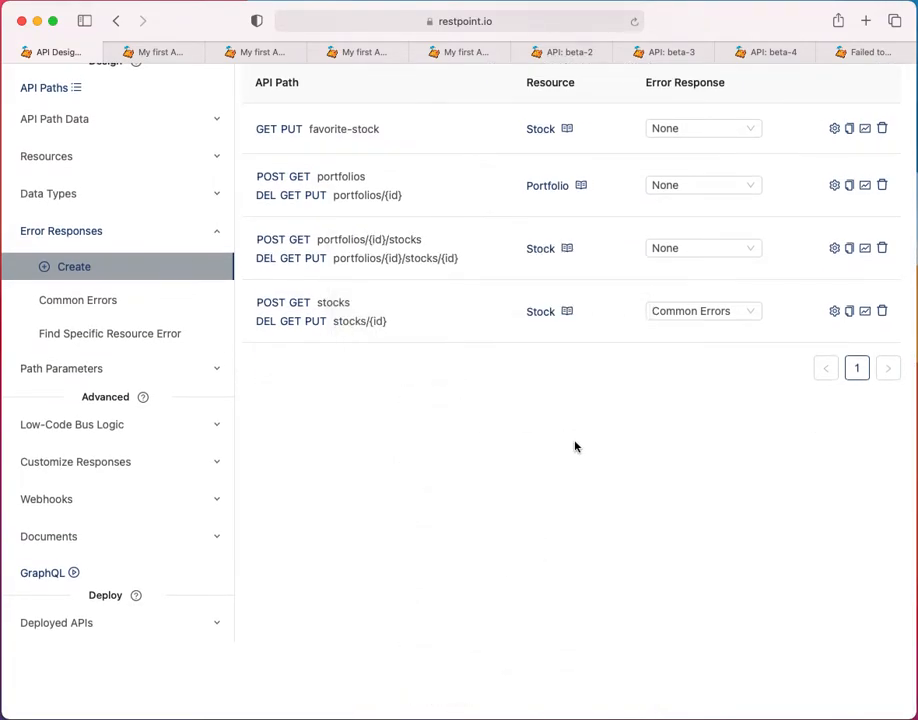
Open the project's OpenAPIv3 document, examine the error responses of the /stocks and /stocks/{id} operations, and close the document
{"action": "scroll", "coordinate": [700, 370], "scroll_direction": "up", "scroll_amount": 3}
{"action": "left_click", "coordinate": [803, 160]}
{"action": "left_click", "coordinate": [768, 229]}
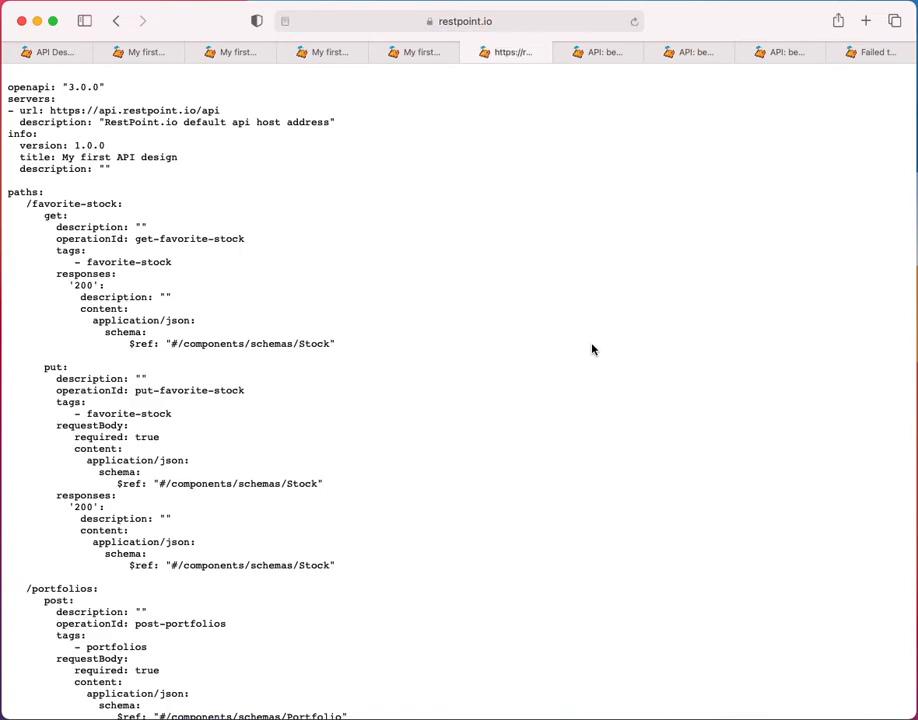
{"action": "scroll", "coordinate": [592, 349], "scroll_direction": "down", "scroll_amount": 10}
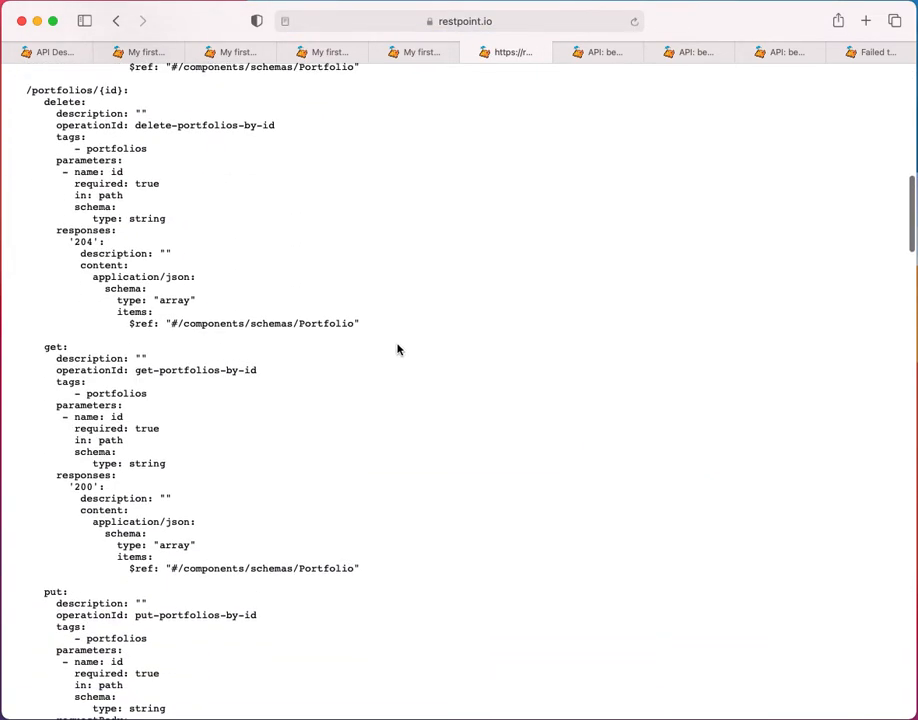
{"action": "scroll", "coordinate": [110, 410], "scroll_direction": "down", "scroll_amount": 10}
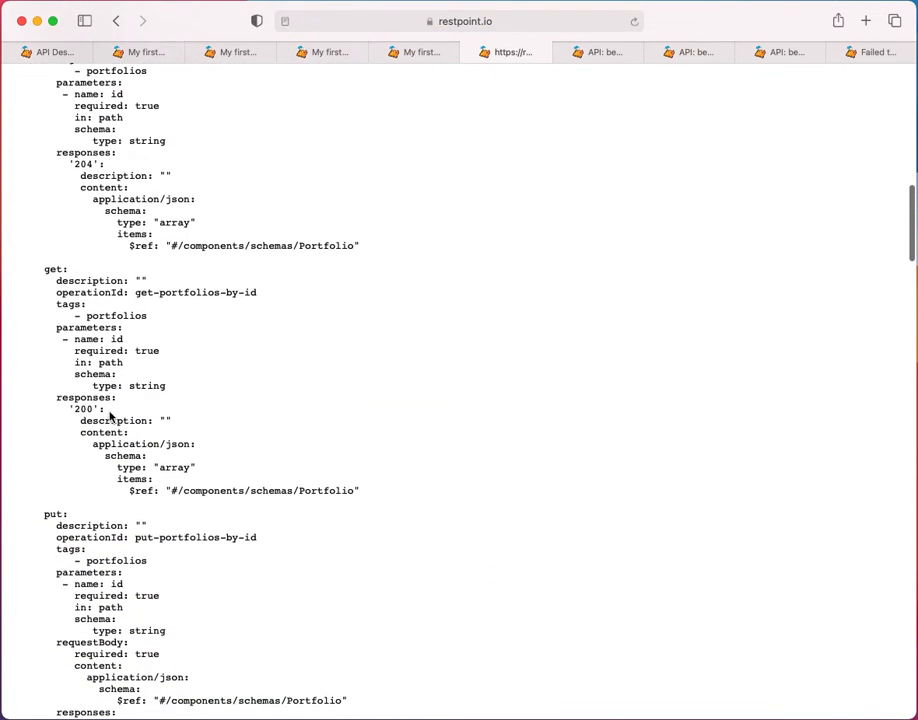
{"action": "scroll", "coordinate": [110, 413], "scroll_direction": "down", "scroll_amount": 10}
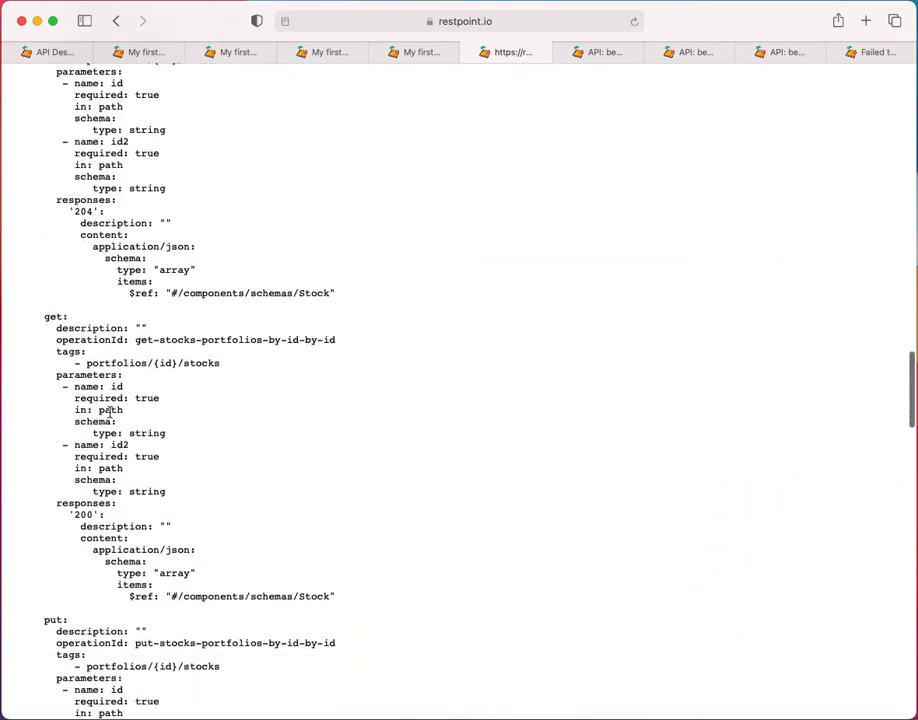
{"action": "scroll", "coordinate": [110, 410], "scroll_direction": "down", "scroll_amount": 8}
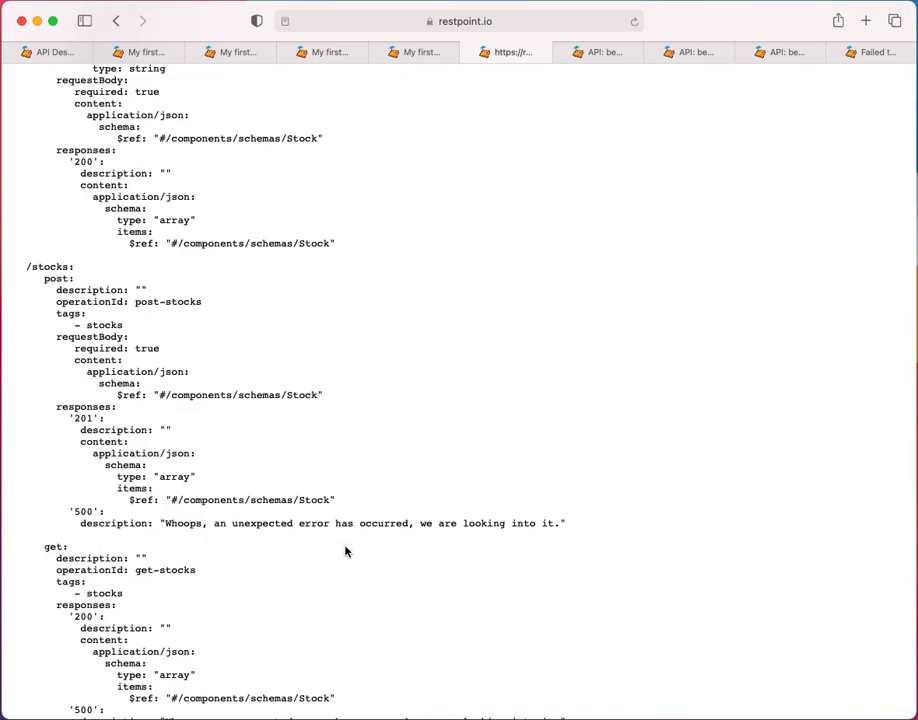
{"action": "scroll", "coordinate": [358, 546], "scroll_direction": "down", "scroll_amount": 4}
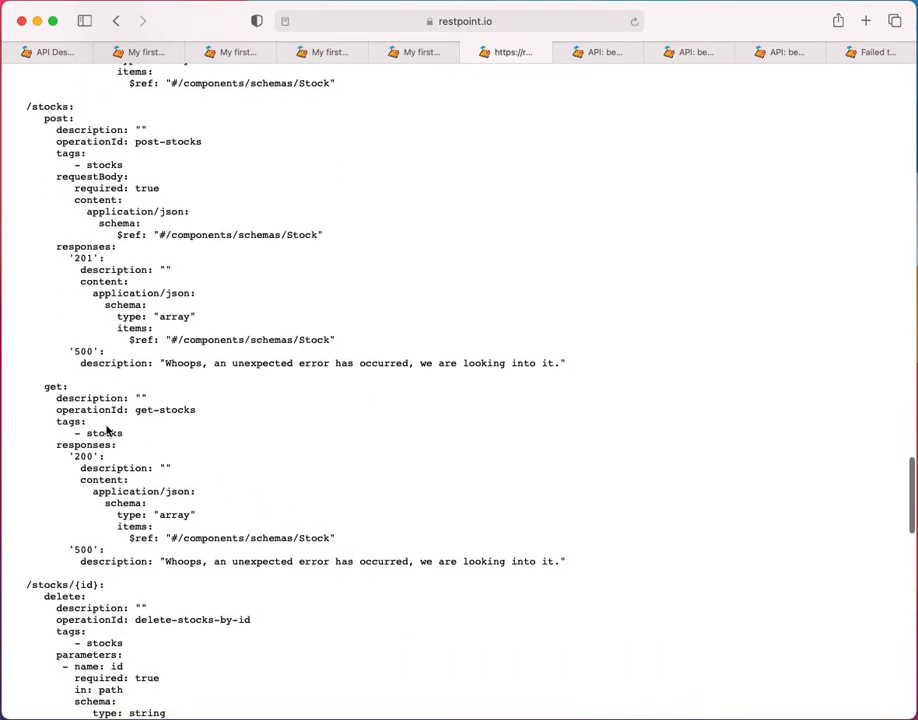
{"action": "scroll", "coordinate": [205, 492], "scroll_direction": "down", "scroll_amount": 4}
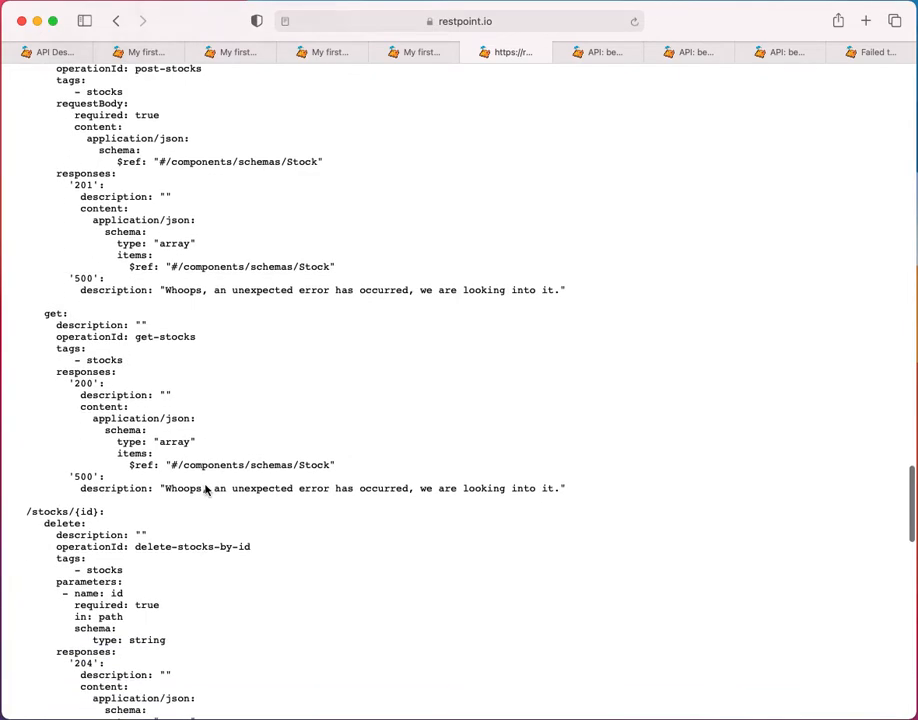
{"action": "scroll", "coordinate": [161, 554], "scroll_direction": "down", "scroll_amount": 3}
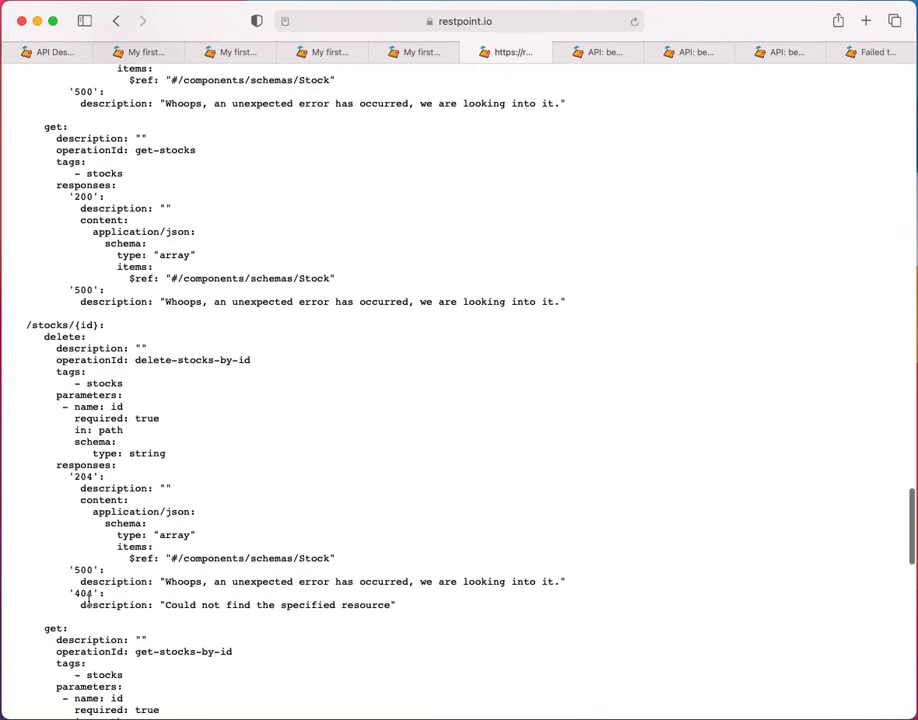
{"action": "scroll", "coordinate": [358, 630], "scroll_direction": "down", "scroll_amount": 3}
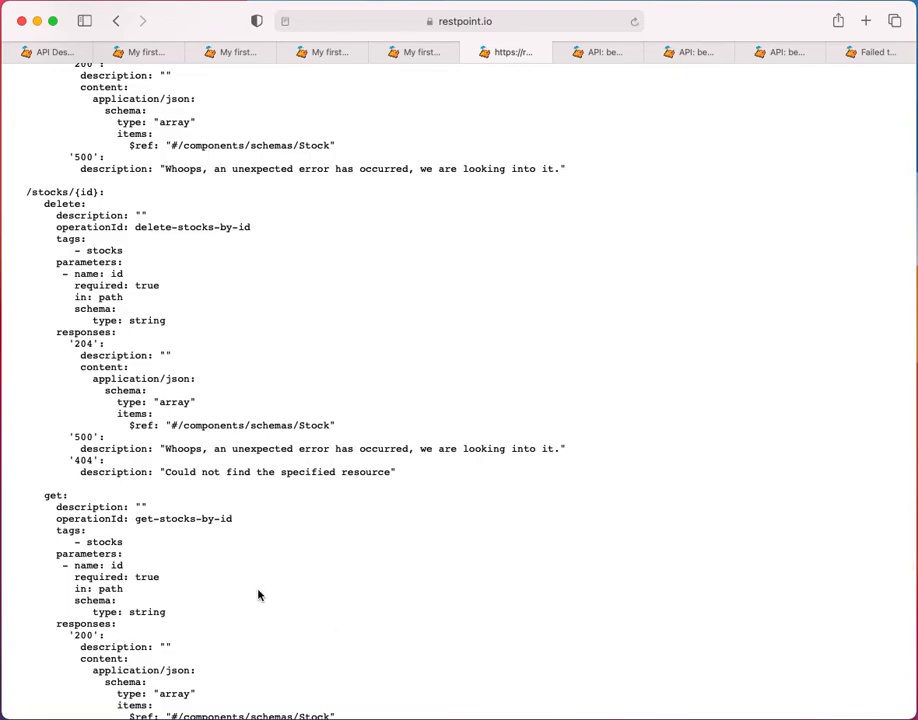
{"action": "scroll", "coordinate": [260, 620], "scroll_direction": "down", "scroll_amount": 3}
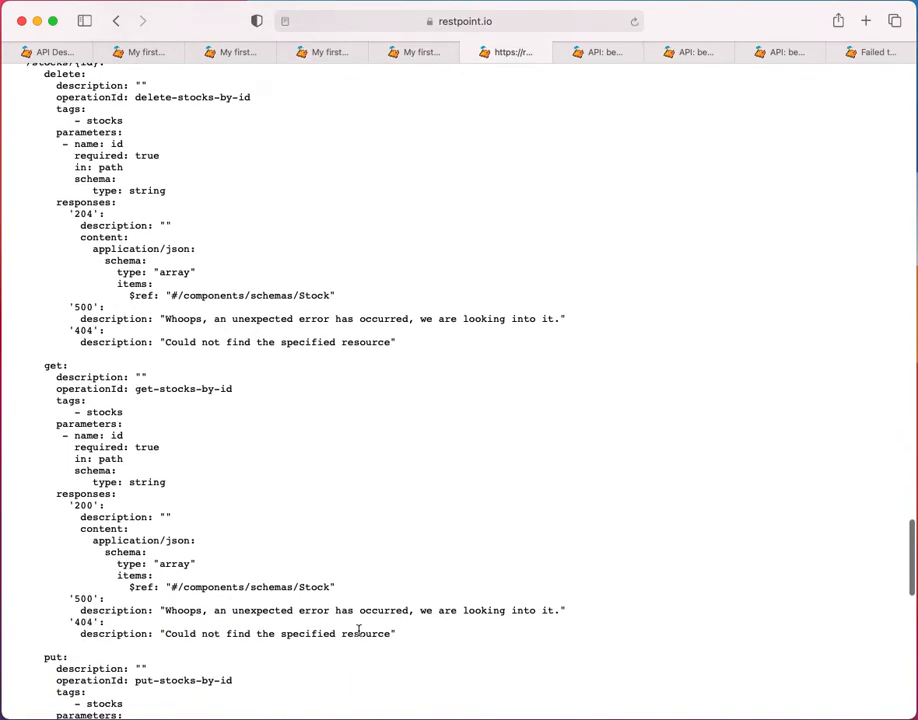
{"action": "scroll", "coordinate": [358, 630], "scroll_direction": "up", "scroll_amount": 10}
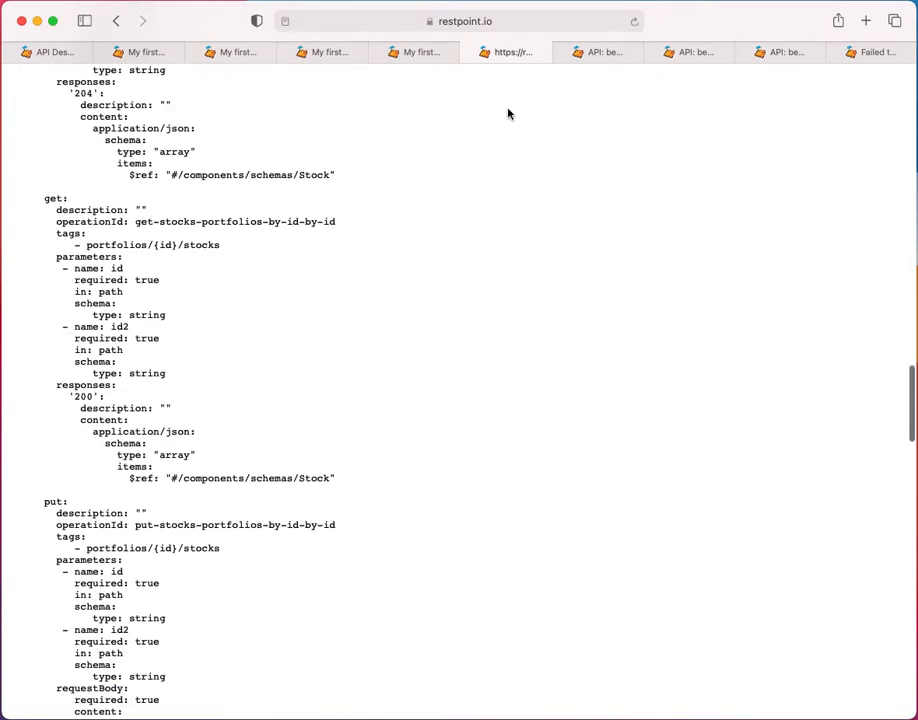
{"action": "left_click", "coordinate": [469, 52]}
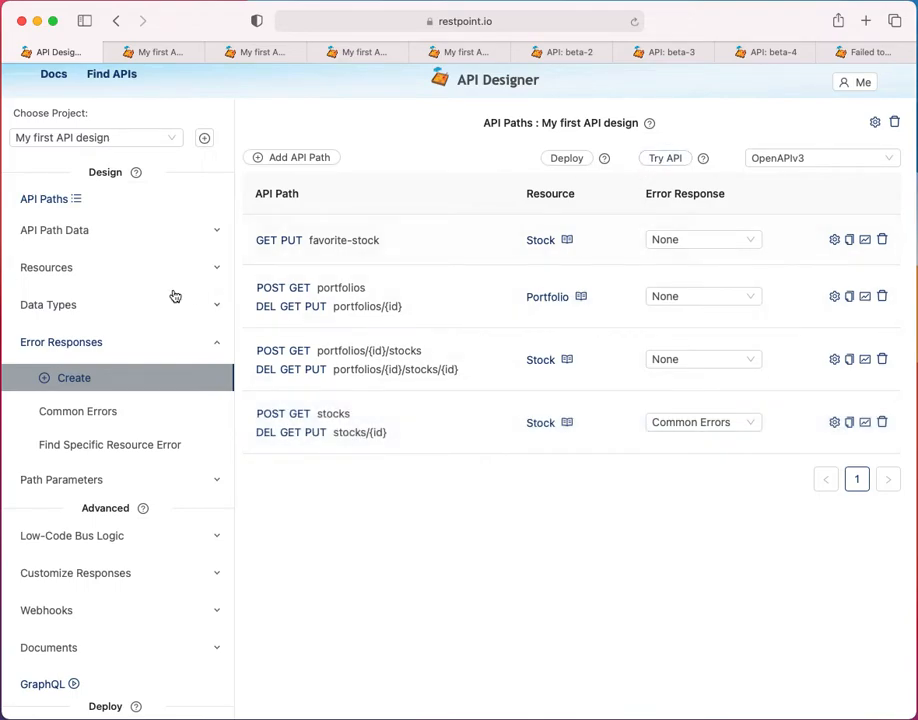
View the stored records of the stocks path in the API path data to check their ids
{"action": "left_click", "coordinate": [99, 239]}
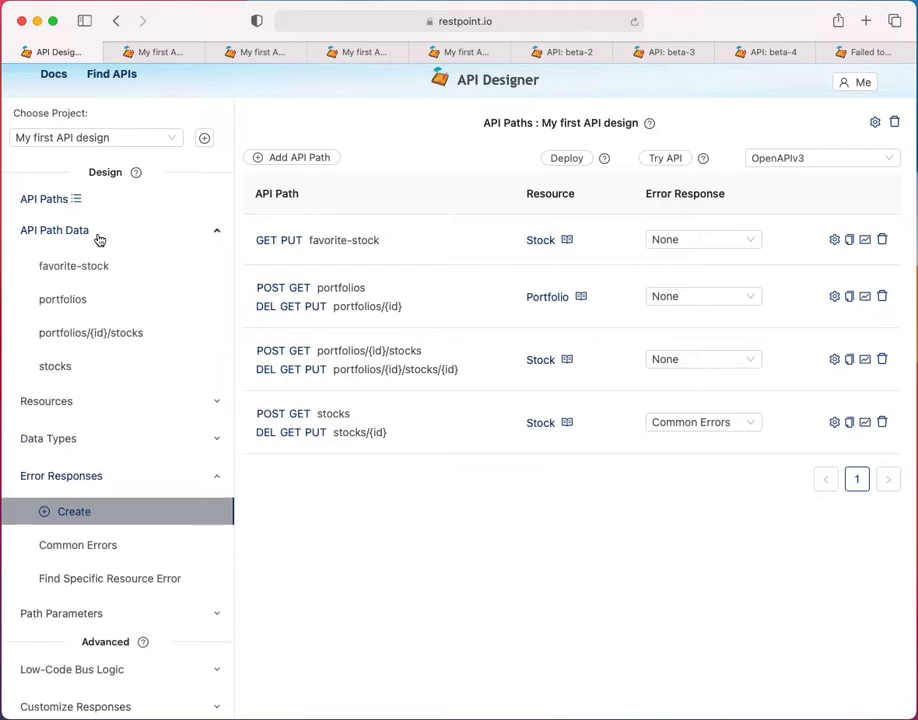
{"action": "left_click", "coordinate": [71, 378]}
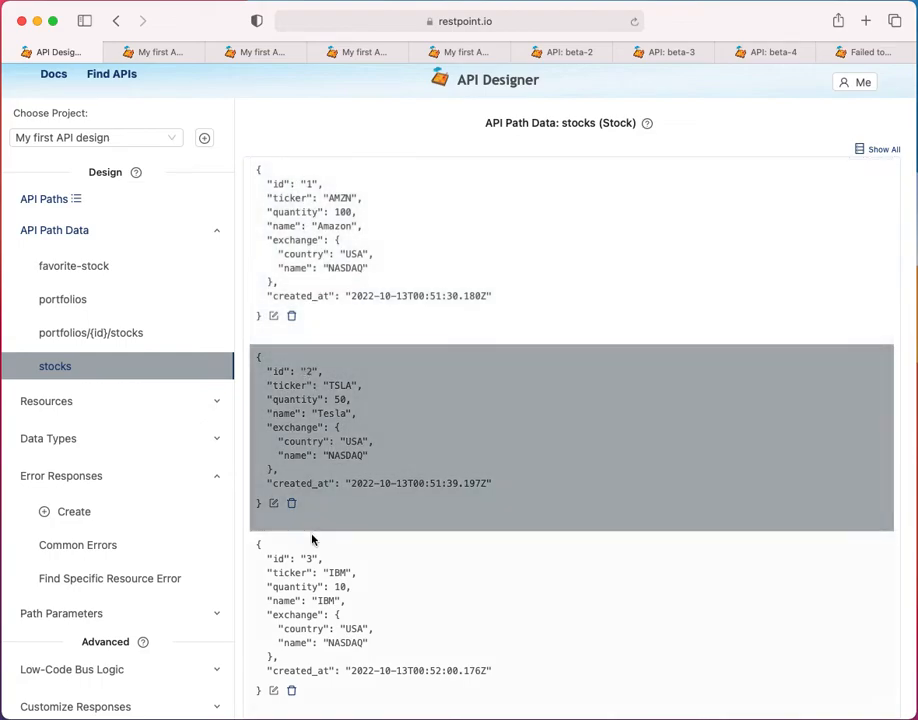
{"action": "scroll", "coordinate": [312, 538], "scroll_direction": "down", "scroll_amount": 3}
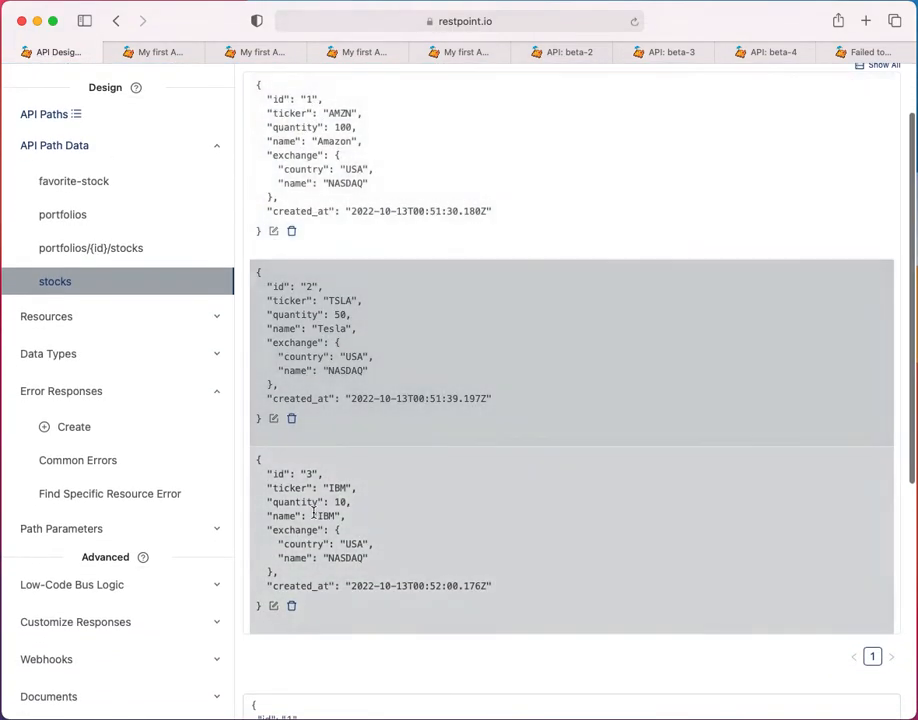
{"action": "left_click", "coordinate": [97, 147]}
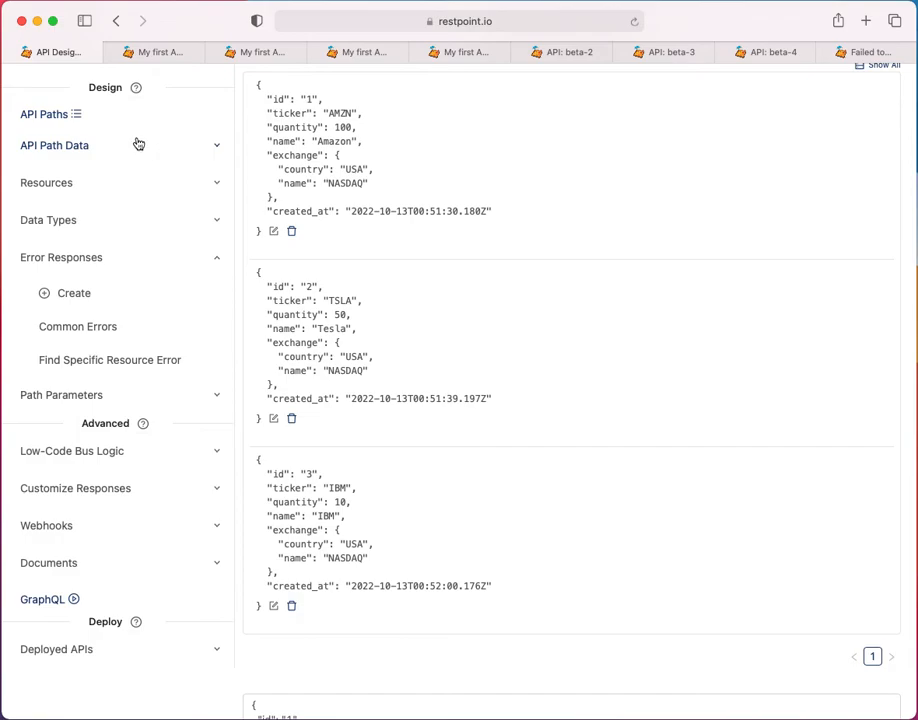
Open the Try API page from the project's API paths list and expand the GET /stocks/{id} operation
{"action": "left_click", "coordinate": [75, 115]}
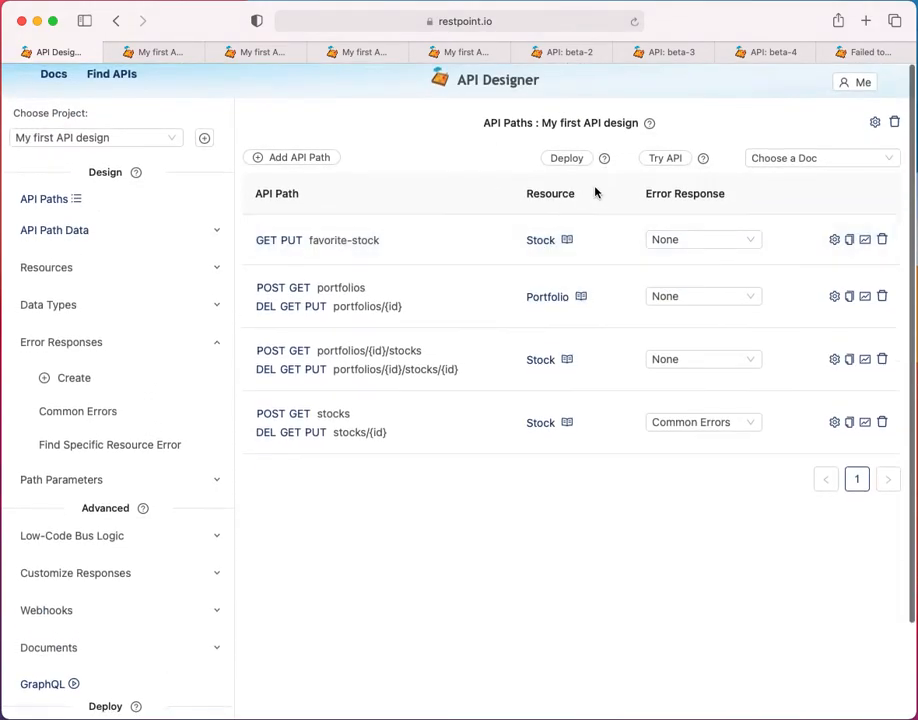
{"action": "left_click", "coordinate": [666, 158]}
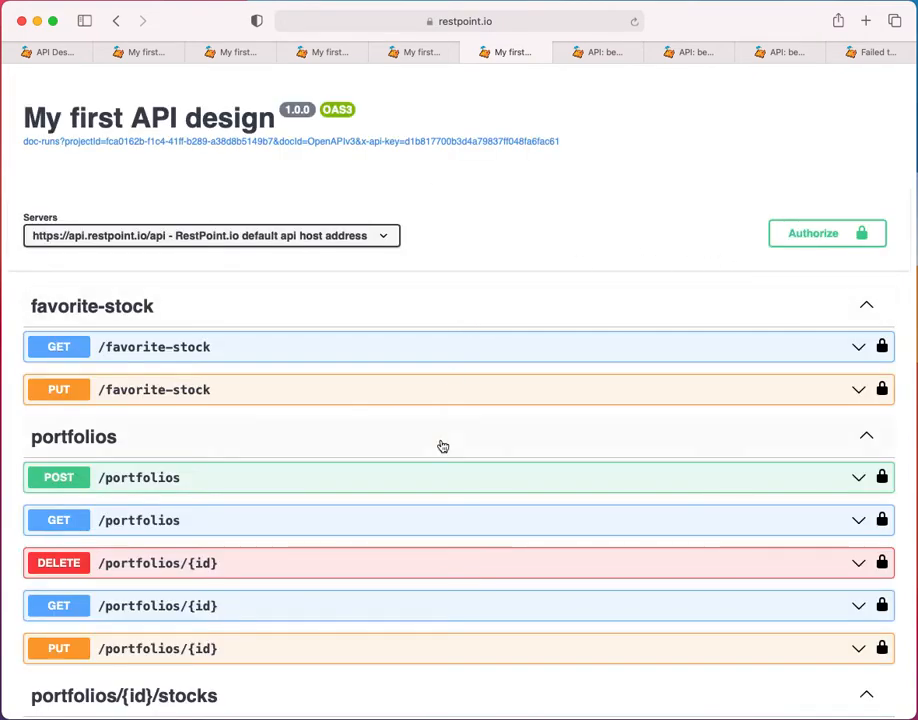
{"action": "scroll", "coordinate": [440, 445], "scroll_direction": "down", "scroll_amount": 12}
{"action": "scroll", "coordinate": [440, 445], "scroll_direction": "up", "scroll_amount": 2}
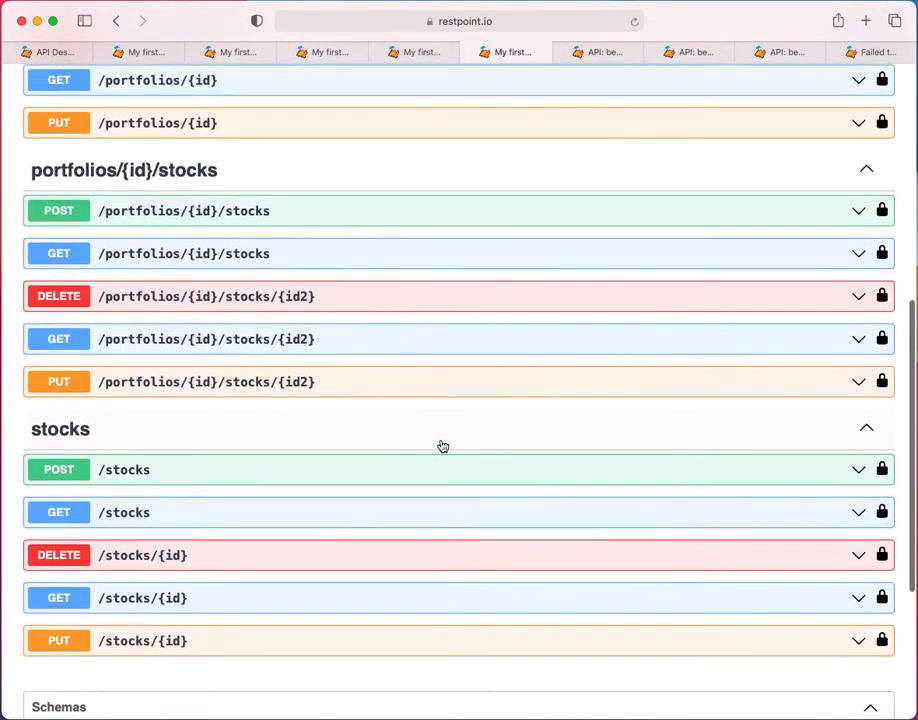
{"action": "scroll", "coordinate": [440, 445], "scroll_direction": "down", "scroll_amount": 2}
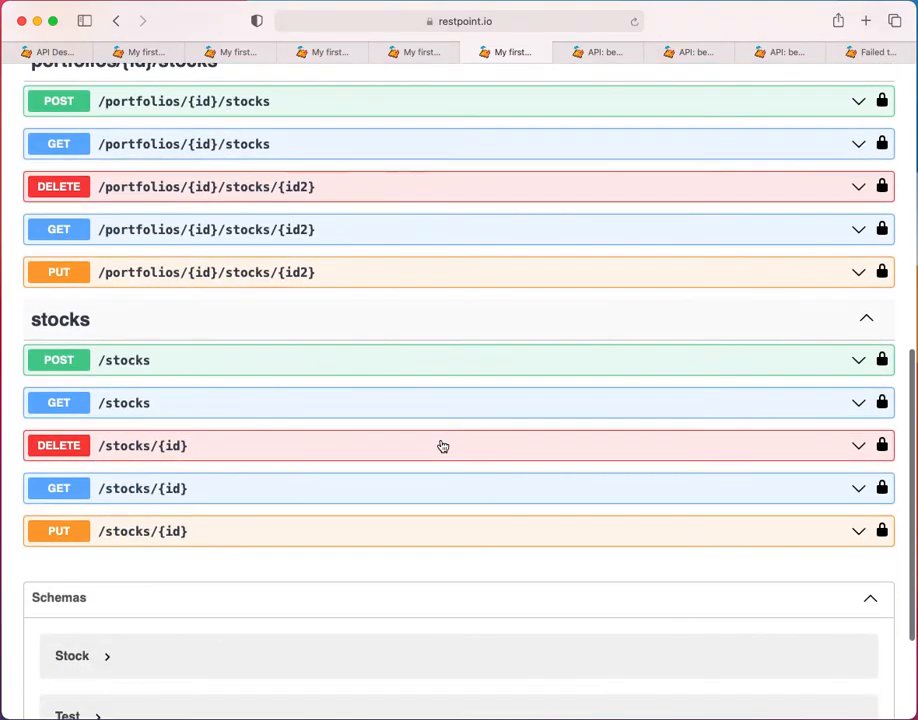
{"action": "left_click", "coordinate": [303, 492]}
{"action": "scroll", "coordinate": [303, 494], "scroll_direction": "down", "scroll_amount": 4}
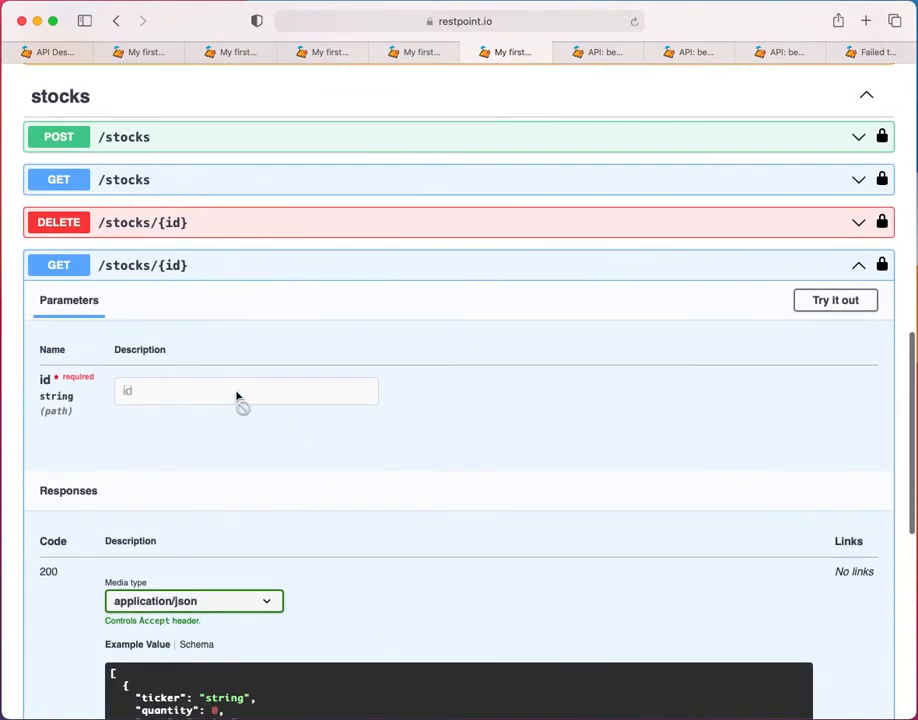
Try out GET /stocks/{id} with id 22, examine the server response, and collapse the operation
{"action": "left_click", "coordinate": [829, 301]}
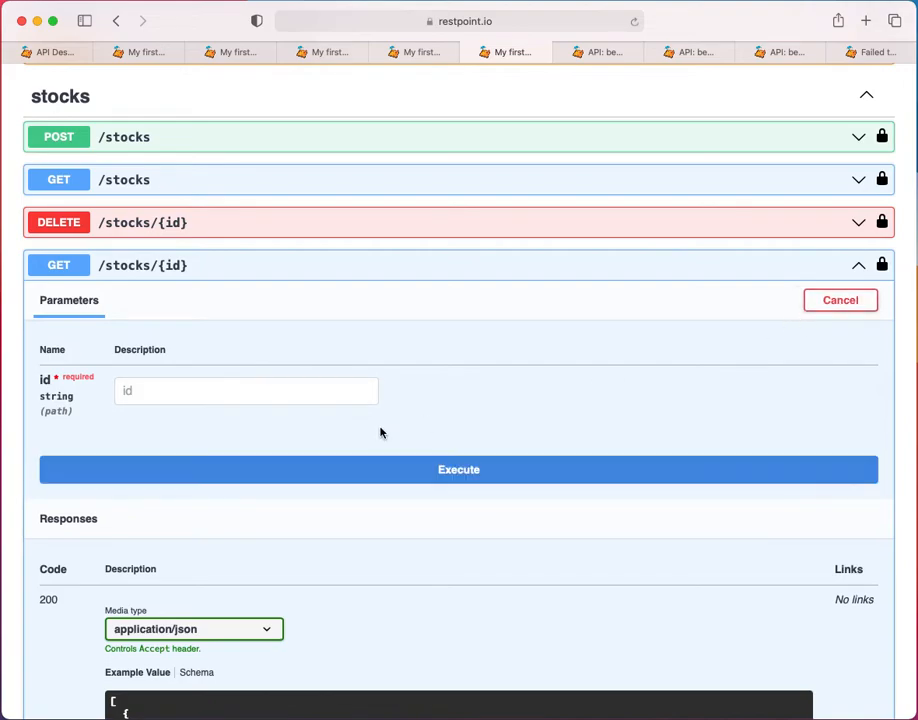
{"action": "left_click", "coordinate": [284, 394]}
{"action": "type", "text": "22"}
{"action": "scroll", "coordinate": [559, 396], "scroll_direction": "down", "scroll_amount": 5}
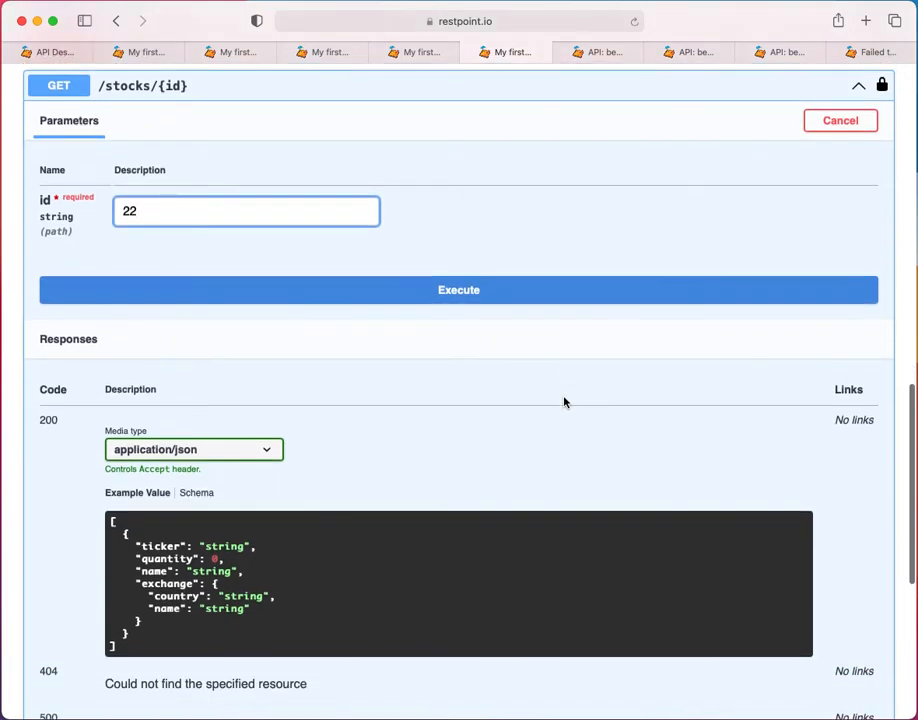
{"action": "left_click", "coordinate": [494, 293]}
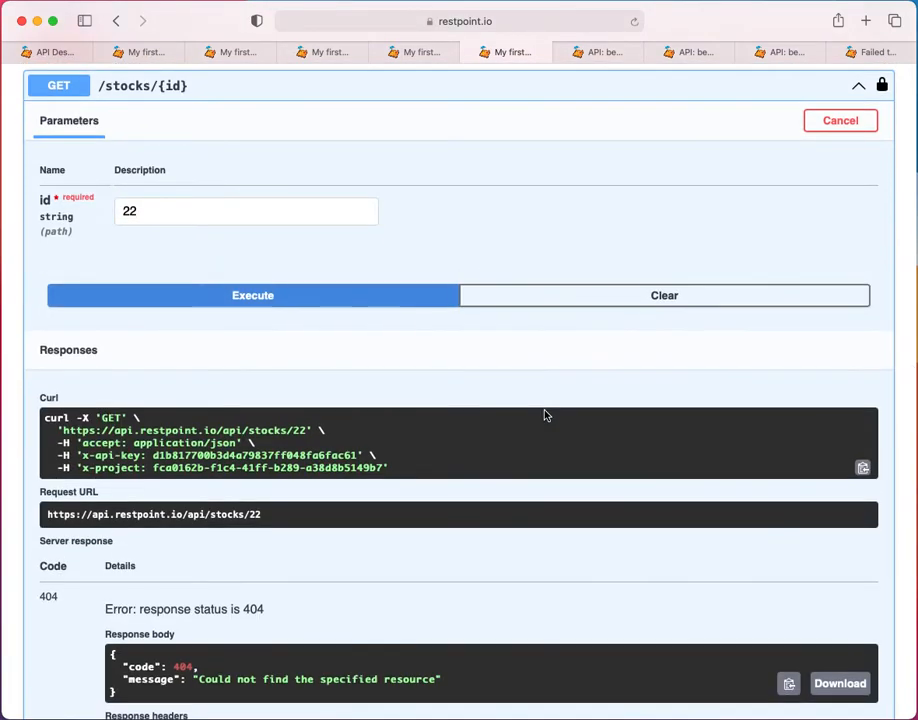
{"action": "scroll", "coordinate": [545, 415], "scroll_direction": "down", "scroll_amount": 3}
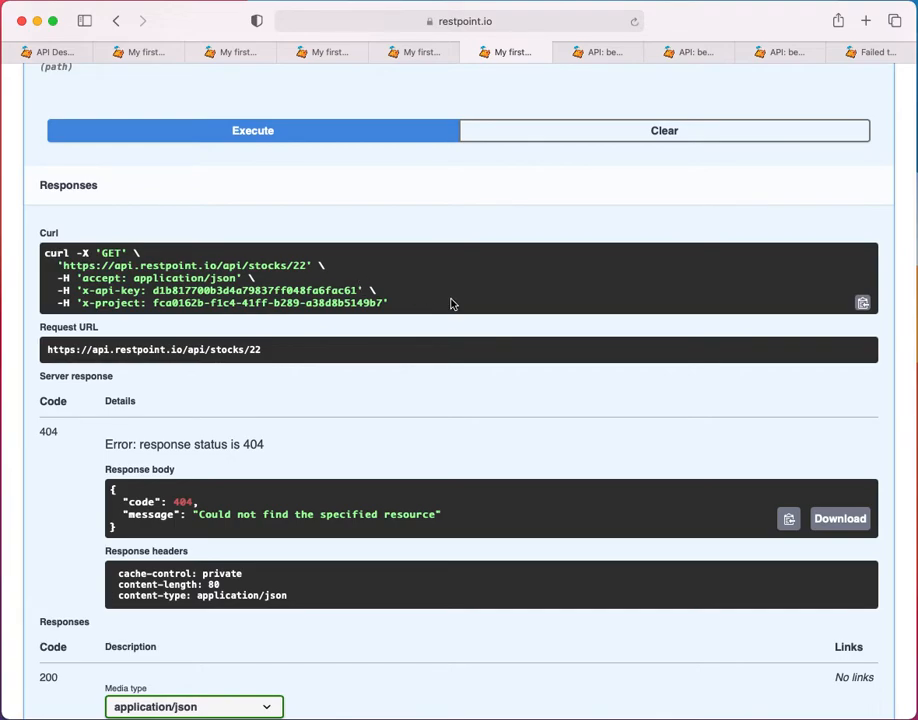
{"action": "scroll", "coordinate": [451, 303], "scroll_direction": "up", "scroll_amount": 10}
{"action": "scroll", "coordinate": [411, 521], "scroll_direction": "down", "scroll_amount": 3}
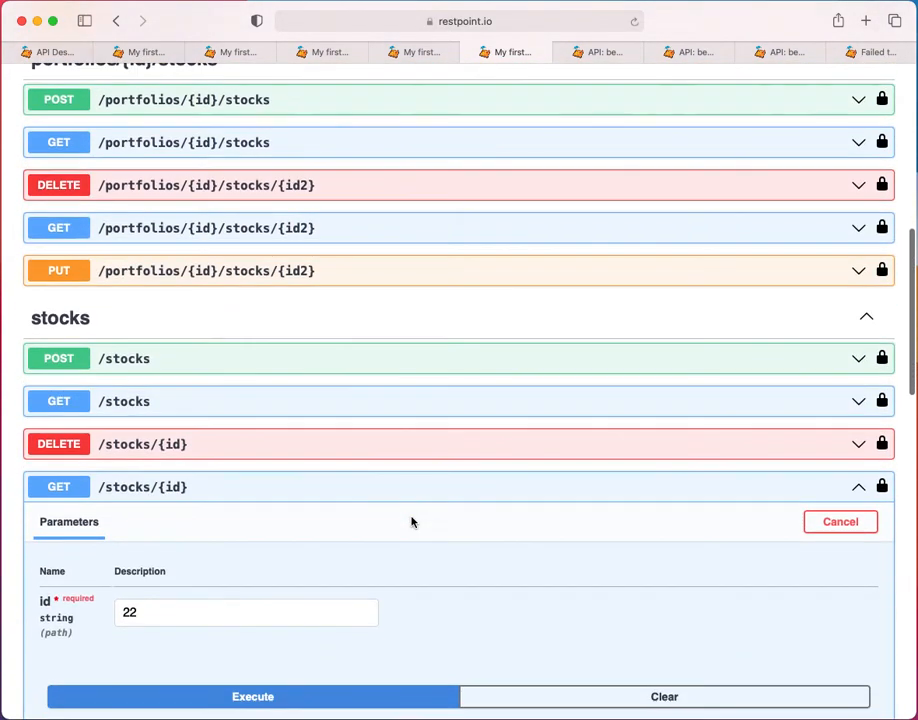
{"action": "left_click", "coordinate": [310, 483]}
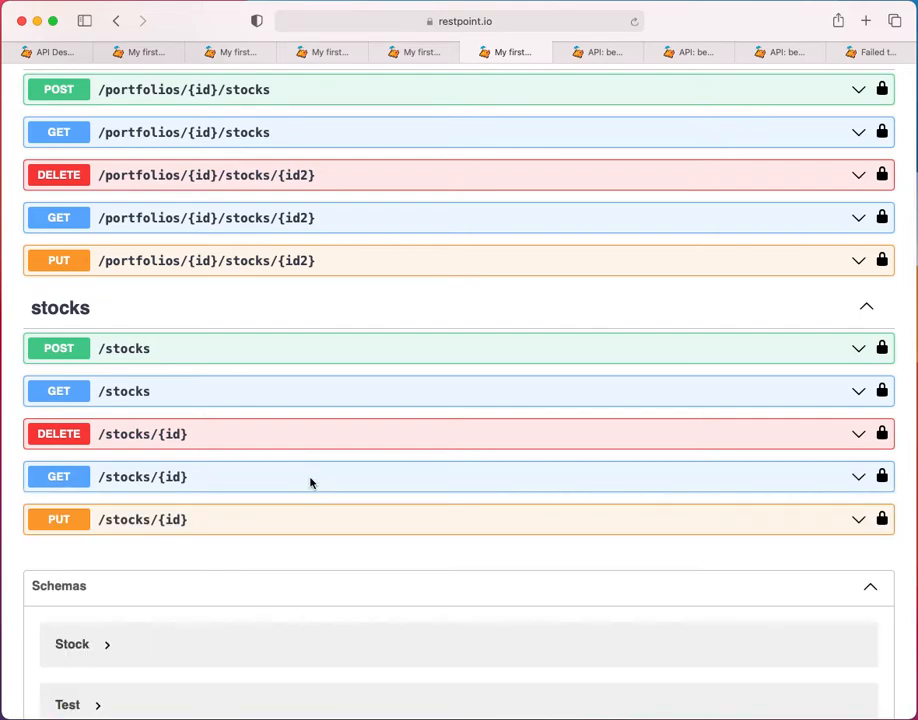
{"action": "scroll", "coordinate": [365, 492], "scroll_direction": "down", "scroll_amount": 3}
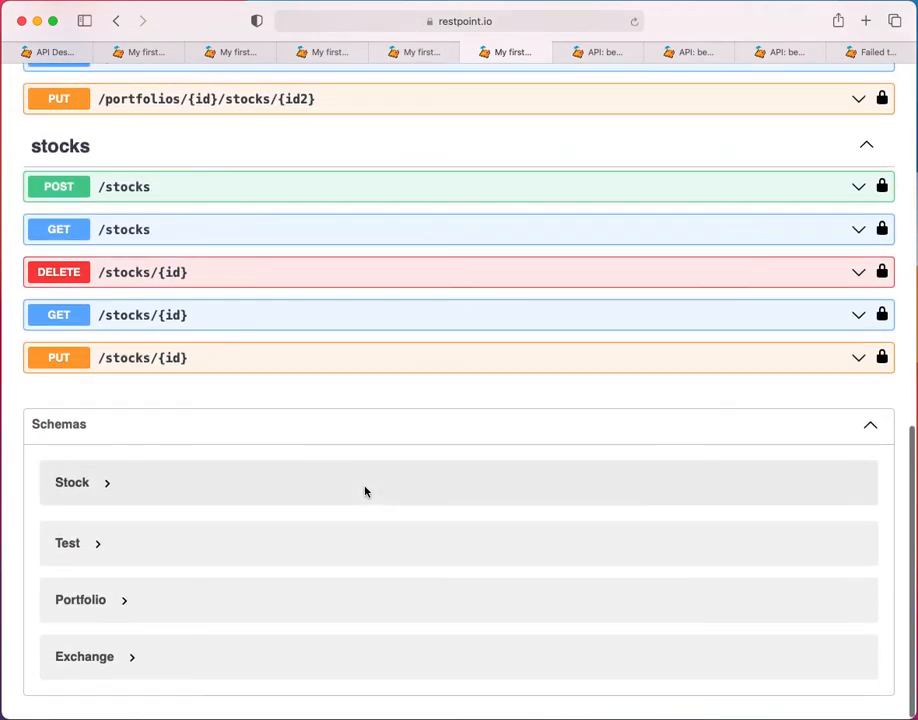
{"action": "scroll", "coordinate": [366, 492], "scroll_direction": "up", "scroll_amount": 15}
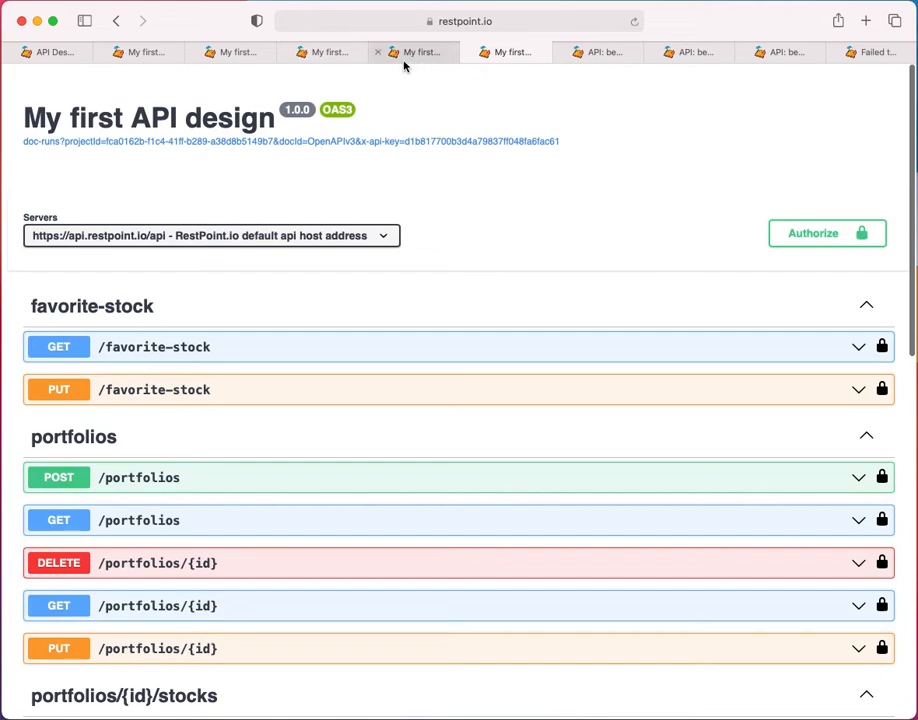
Back in the API Designer, set the 404 script of Find Specific Resource Error to "Could not find the specified resource ($OBJECT.id)" and update the error response
{"action": "left_click", "coordinate": [55, 53]}
{"action": "scroll", "coordinate": [375, 511], "scroll_direction": "down", "scroll_amount": 2}
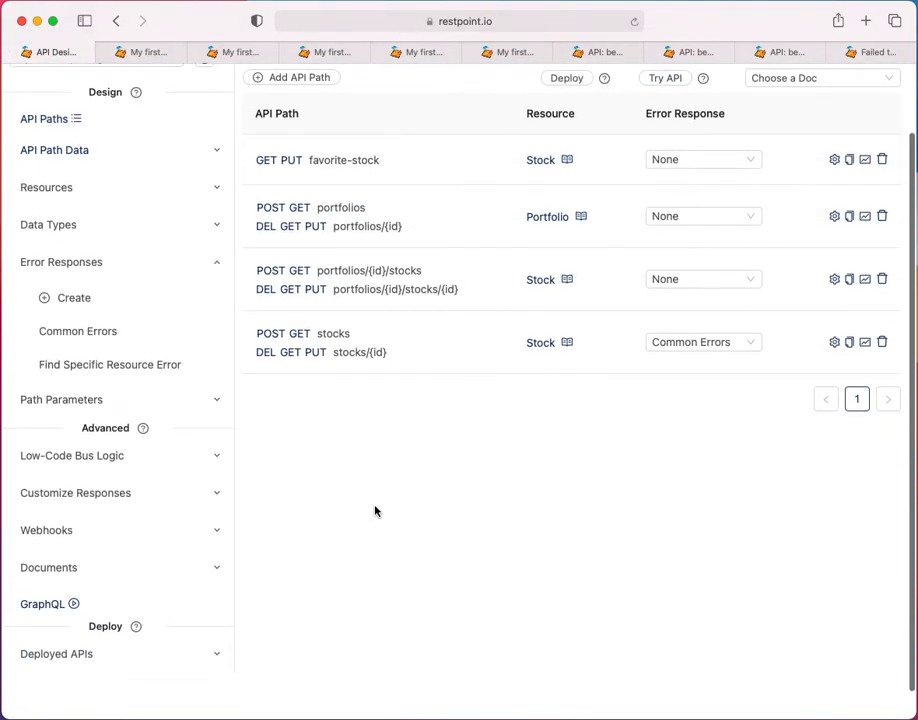
{"action": "left_click", "coordinate": [148, 367]}
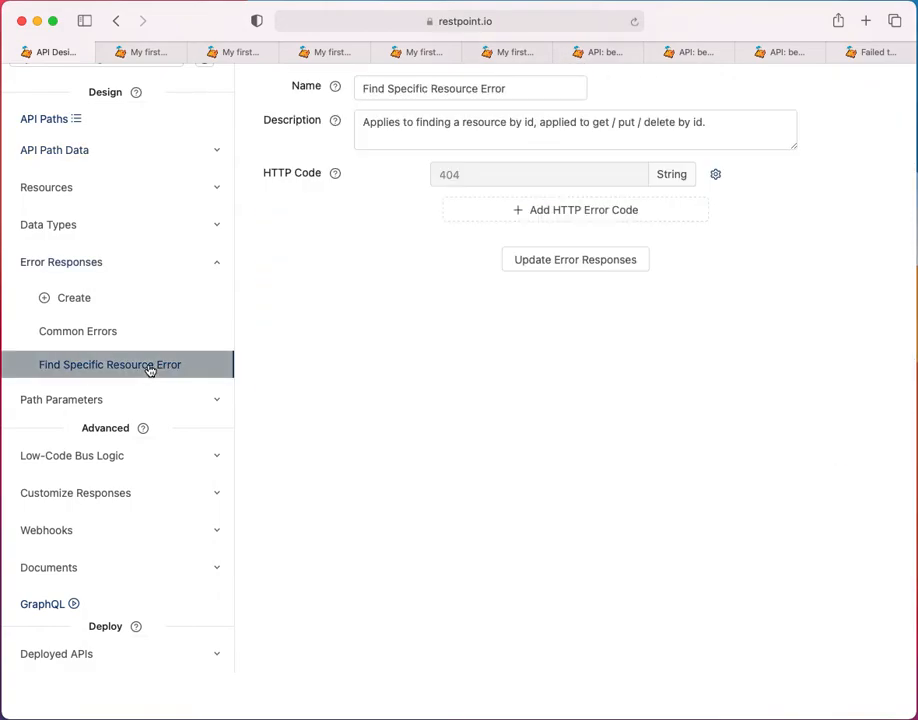
{"action": "scroll", "coordinate": [348, 365], "scroll_direction": "up", "scroll_amount": 1}
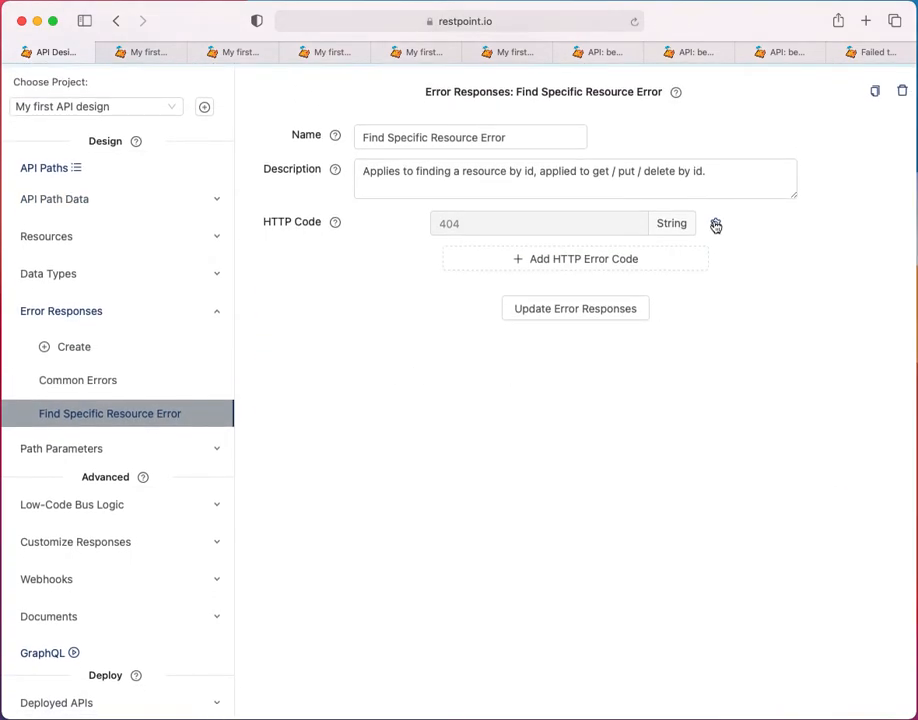
{"action": "left_click", "coordinate": [716, 224]}
{"action": "left_click", "coordinate": [504, 362]}
{"action": "mouse_move", "coordinate": [323, 341]}
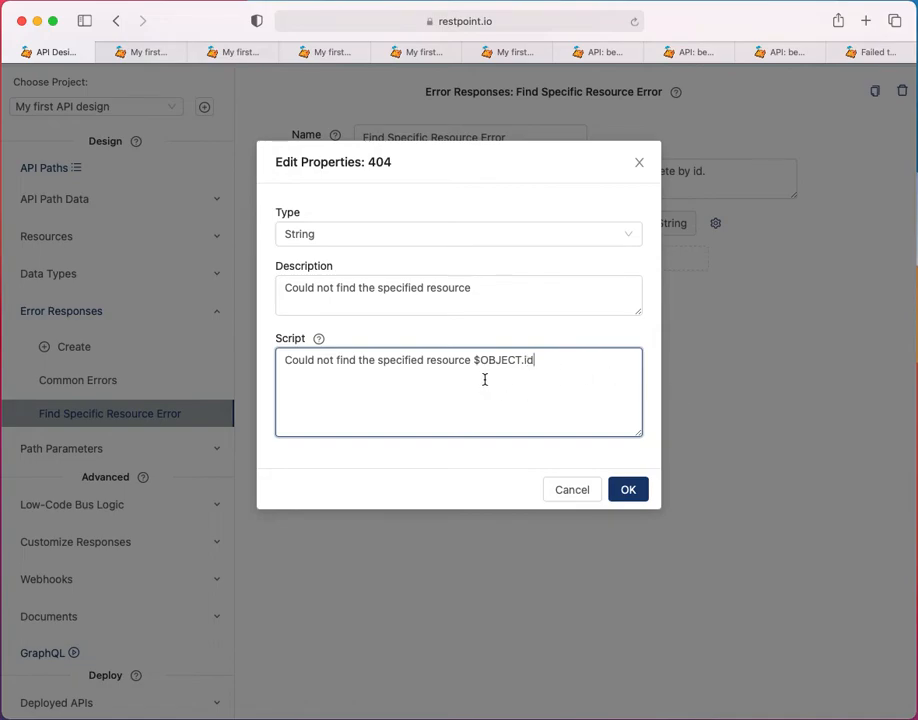
{"action": "type", "text": "("}
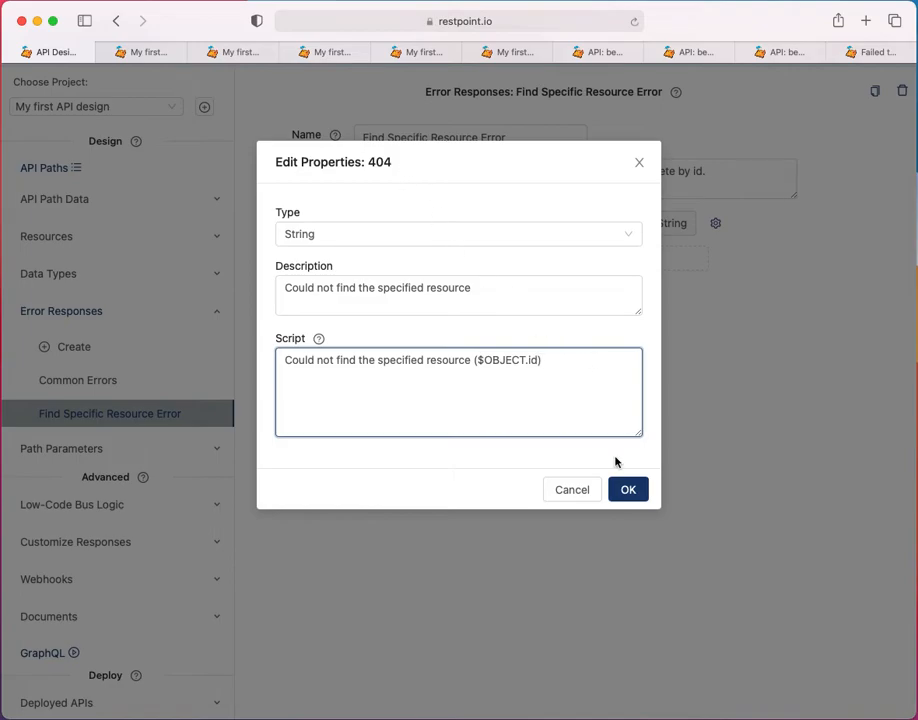
{"action": "left_click", "coordinate": [626, 491]}
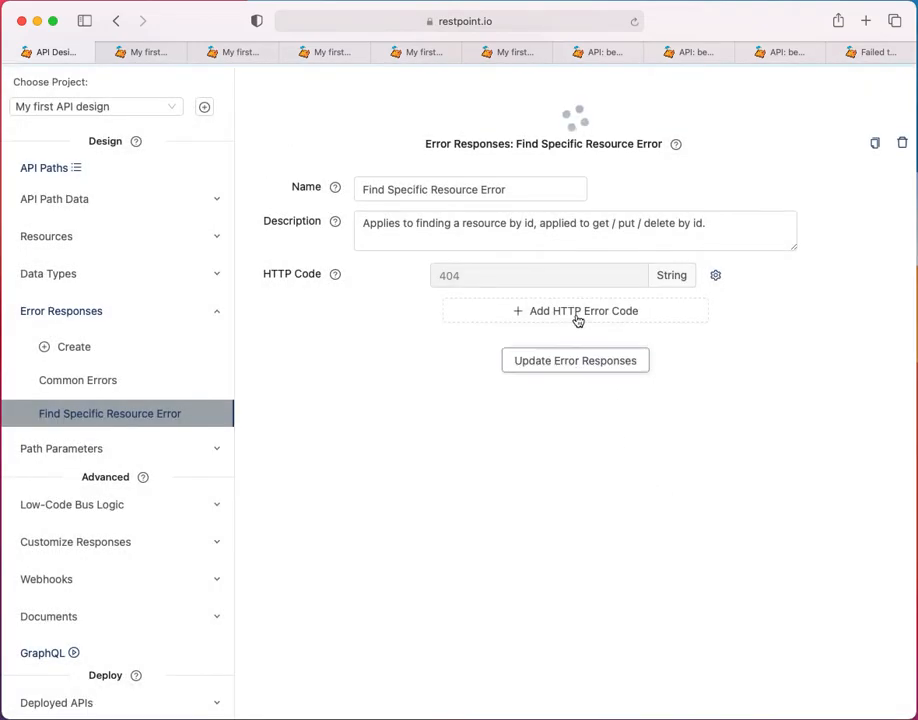
Open a fresh Try API page from the API paths list and expand GET /stocks/{id} under stocks
{"action": "left_click", "coordinate": [77, 171]}
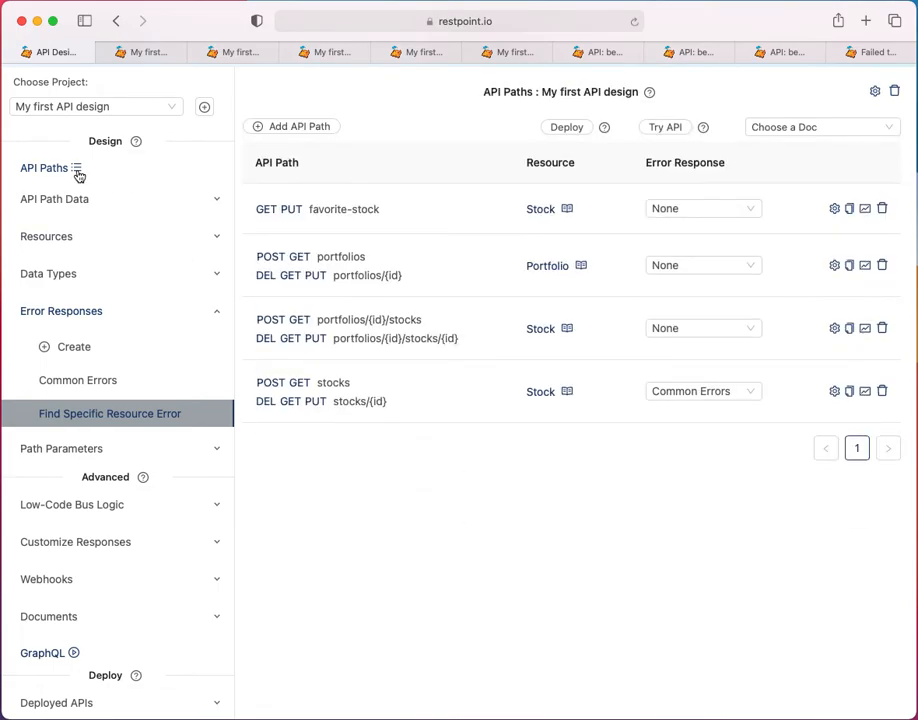
{"action": "left_click", "coordinate": [666, 129]}
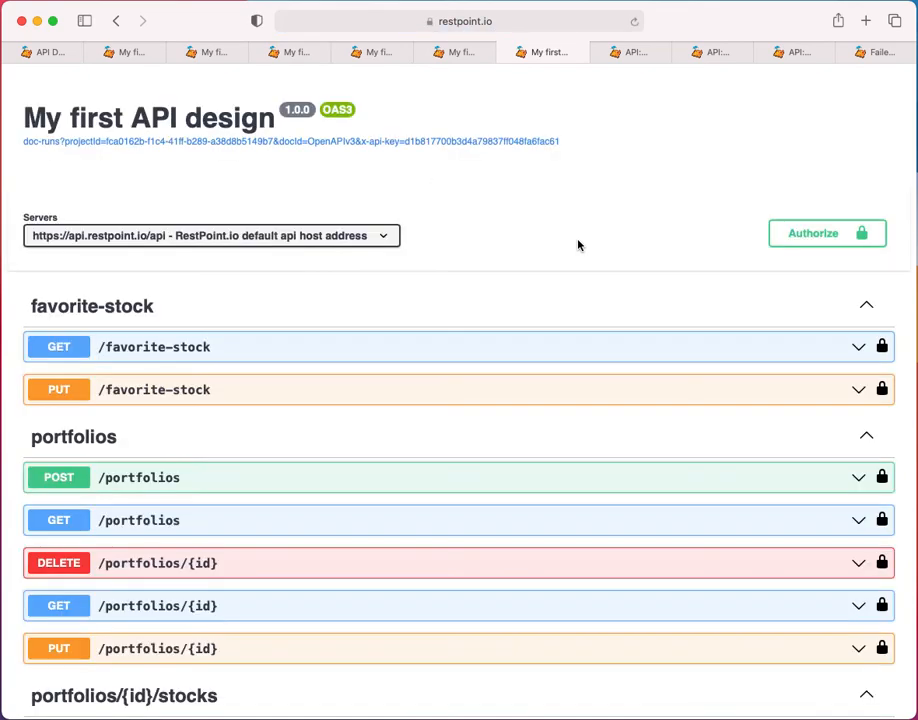
{"action": "scroll", "coordinate": [370, 463], "scroll_direction": "down", "scroll_amount": 10}
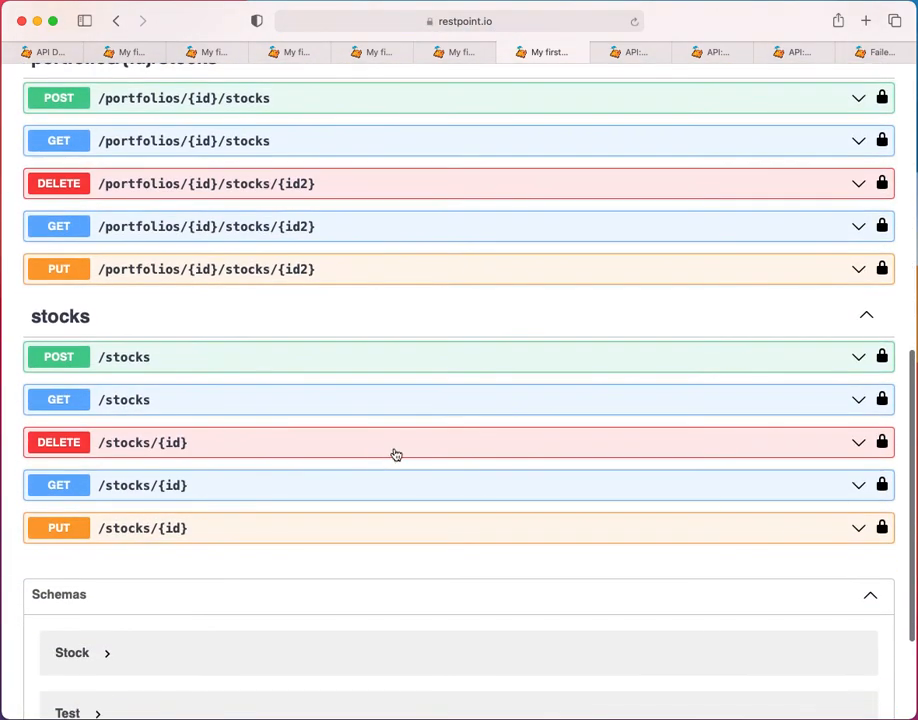
{"action": "left_click", "coordinate": [340, 491]}
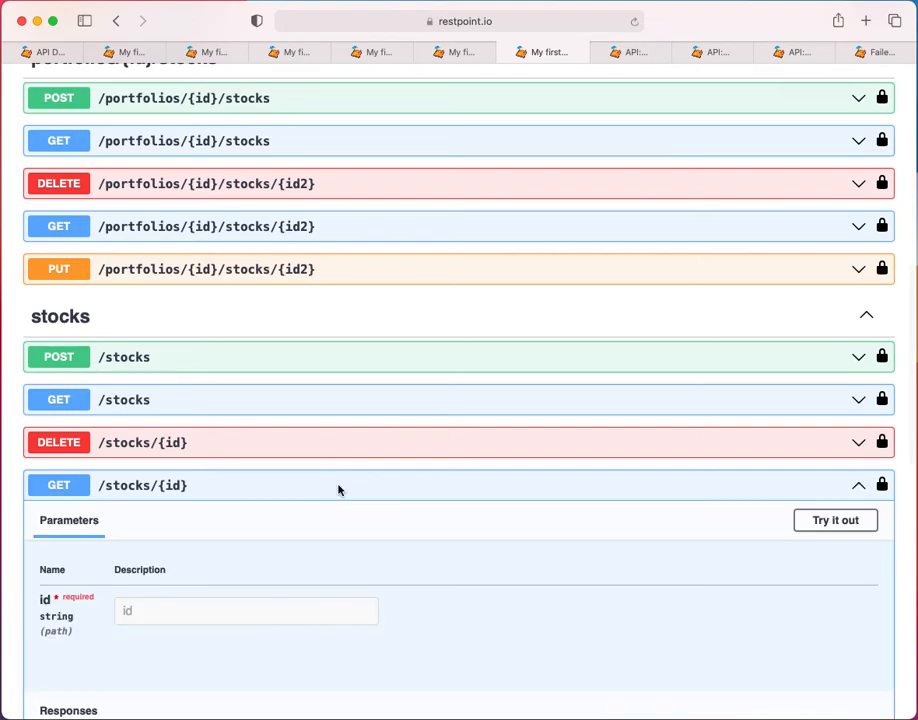
Execute the GET /stocks/{id} request with id 22 and check the message in the response body
{"action": "left_click", "coordinate": [818, 522]}
{"action": "scroll", "coordinate": [504, 576], "scroll_direction": "down", "scroll_amount": 3}
{"action": "left_click", "coordinate": [211, 426]}
{"action": "type", "text": "22"}
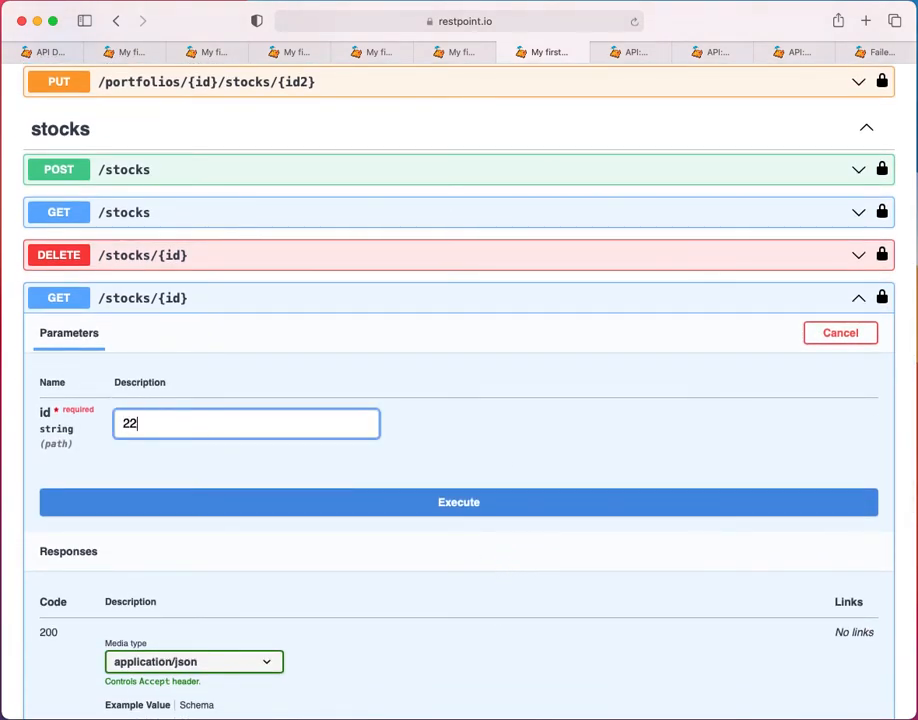
{"action": "left_click", "coordinate": [293, 506]}
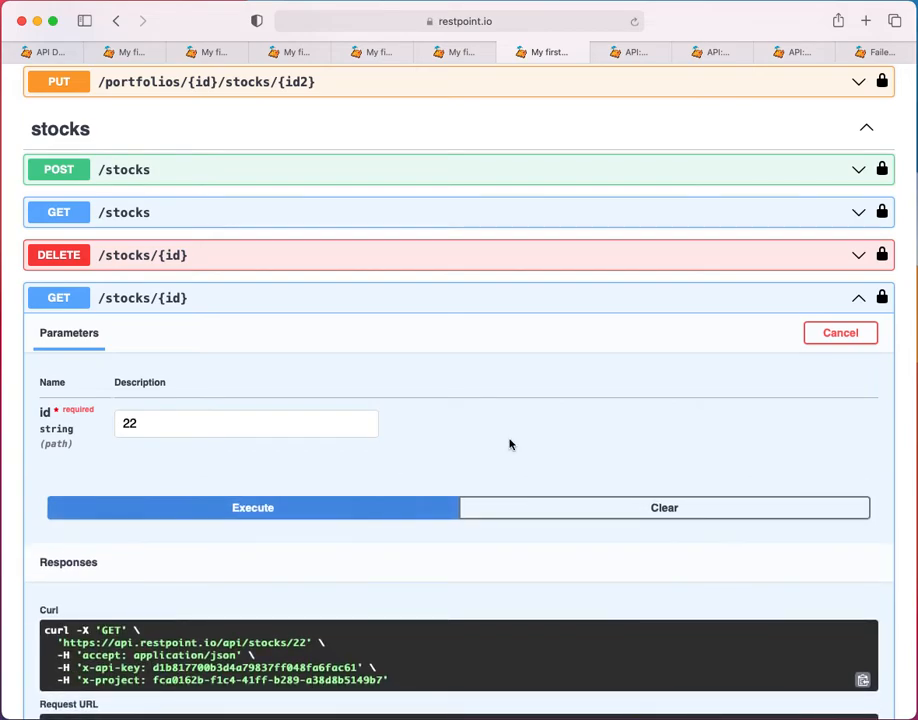
{"action": "scroll", "coordinate": [510, 443], "scroll_direction": "down", "scroll_amount": 5}
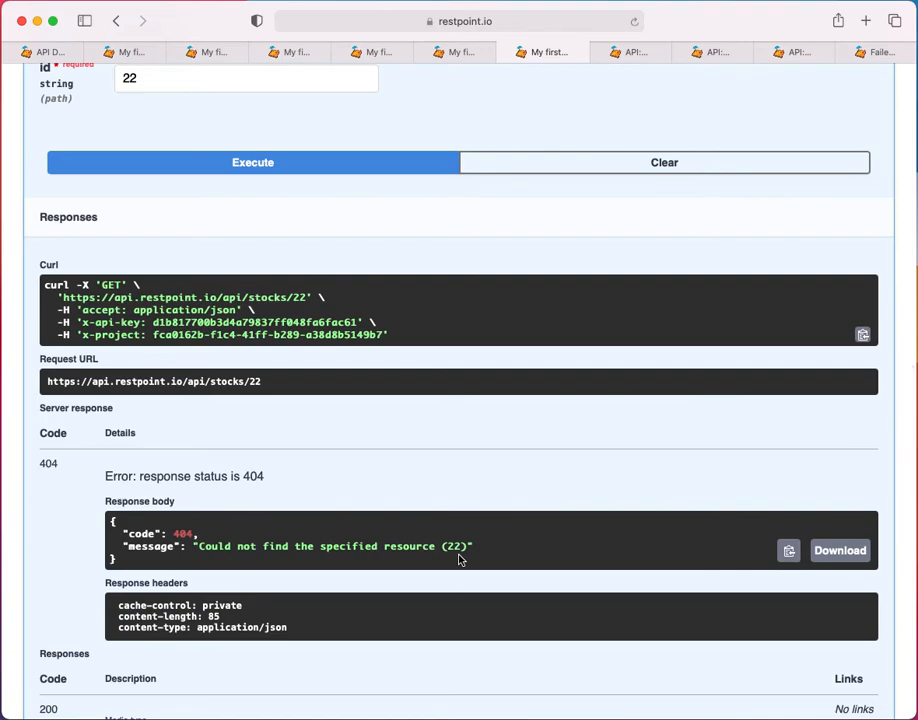
{"action": "scroll", "coordinate": [459, 559], "scroll_direction": "up", "scroll_amount": 10}
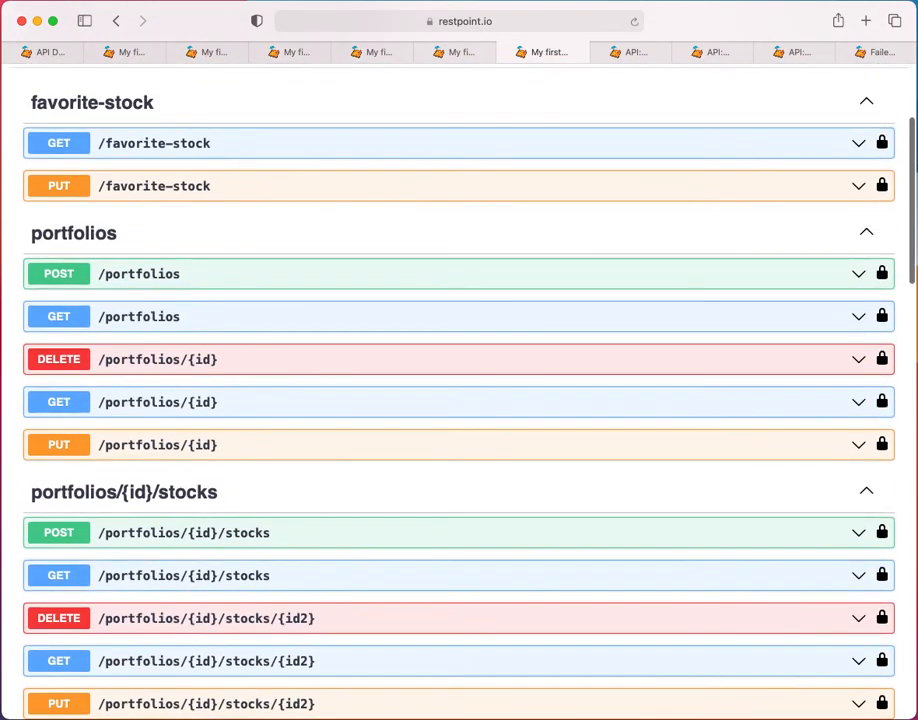
In the API Designer, view the type choices for the 500 code of Common Errors, cancel the edit, and return to the API paths list
{"action": "left_click", "coordinate": [45, 54]}
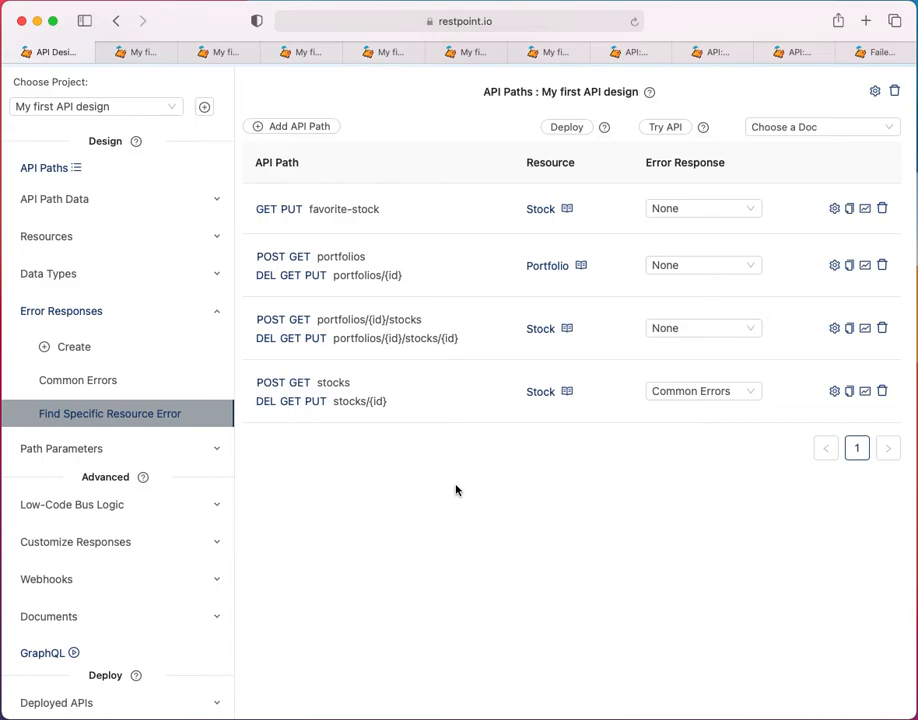
{"action": "left_click", "coordinate": [118, 386]}
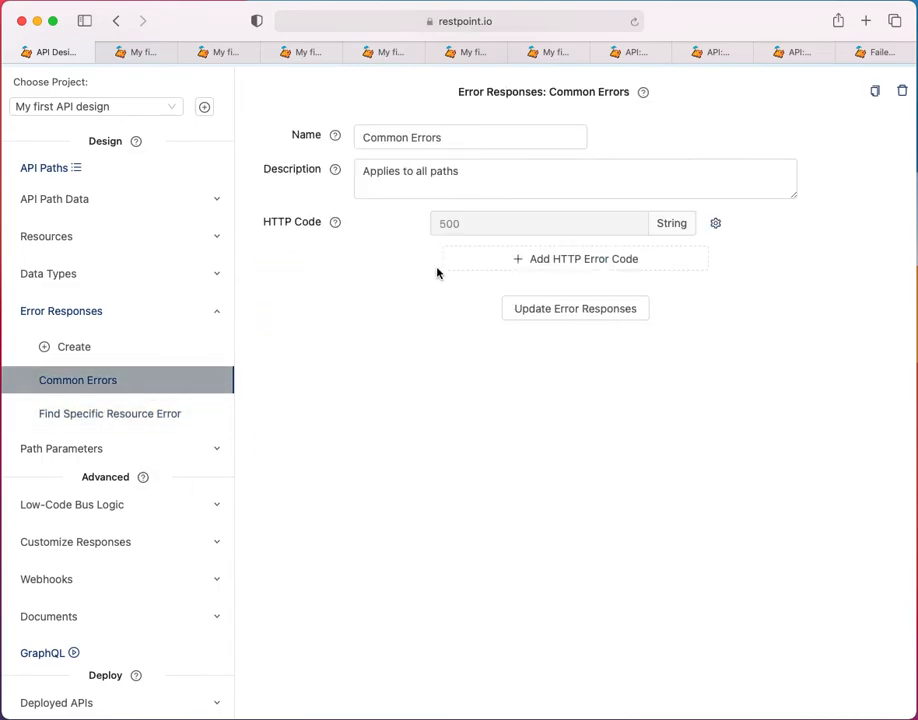
{"action": "left_click", "coordinate": [718, 224]}
{"action": "left_click", "coordinate": [504, 235]}
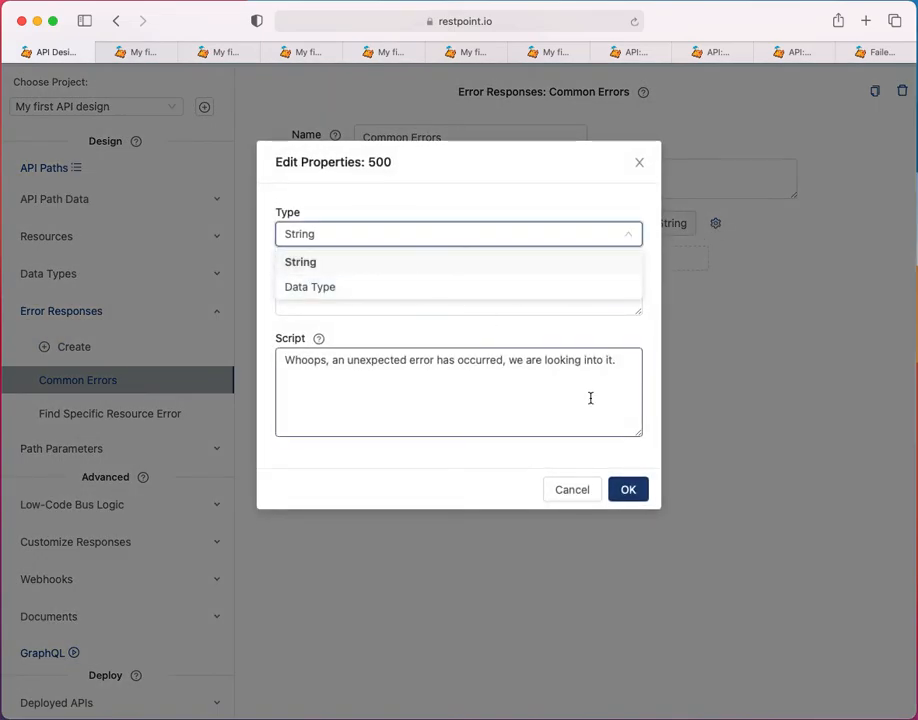
{"action": "left_click", "coordinate": [571, 490]}
{"action": "left_click", "coordinate": [571, 490]}
{"action": "scroll", "coordinate": [385, 355], "scroll_direction": "up", "scroll_amount": 1}
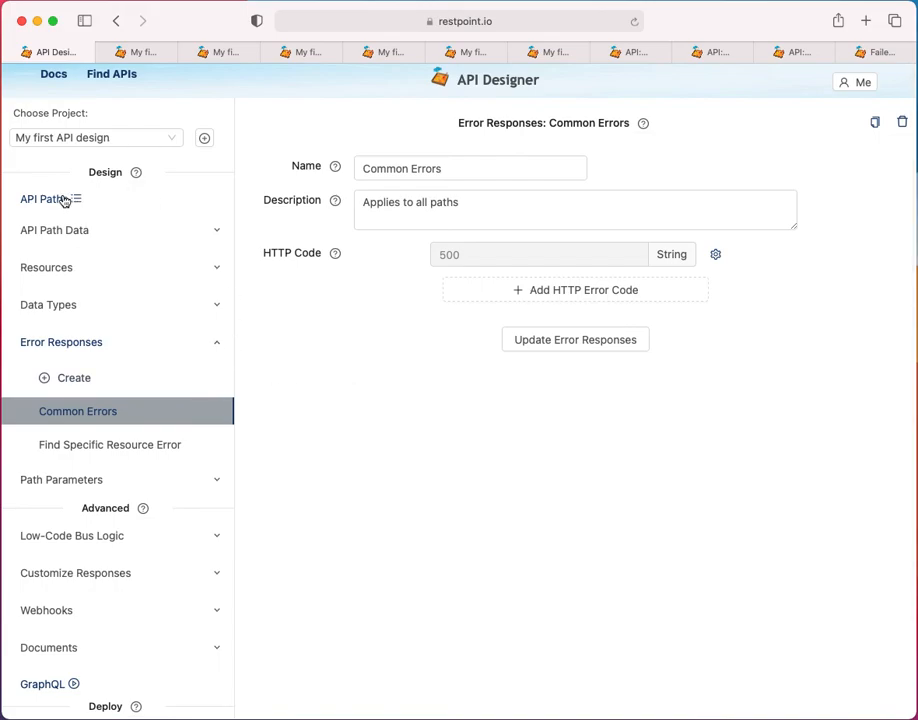
{"action": "left_click", "coordinate": [64, 201]}
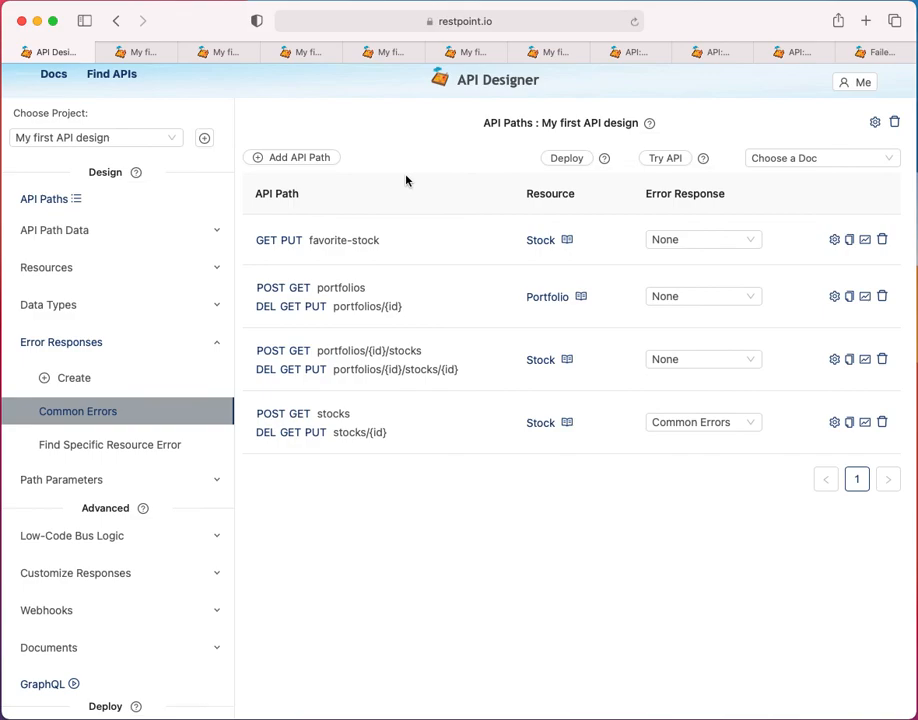